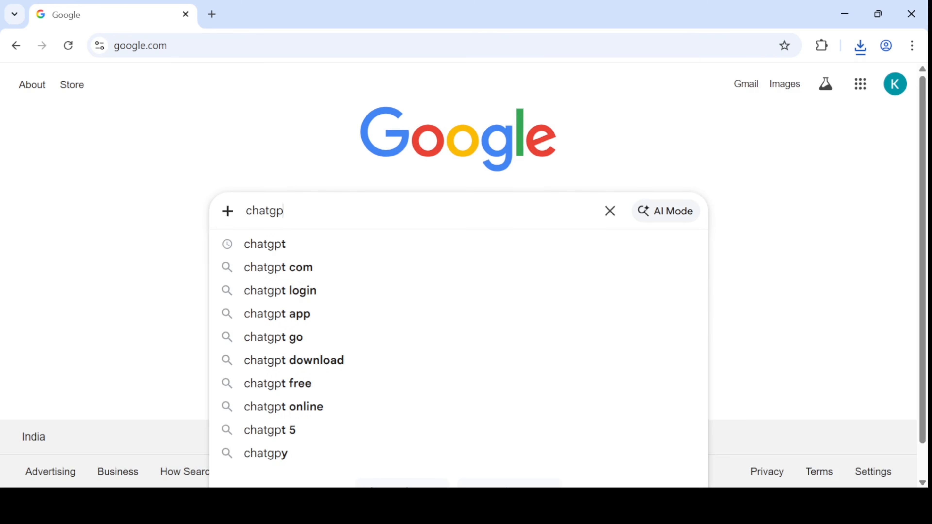
Open ChatGPT through a Google search and request a 1-minute Charminar guide story in 8-second scenes, with English scenes and Telugu dialogues
{"action": "key", "text": "Return"}
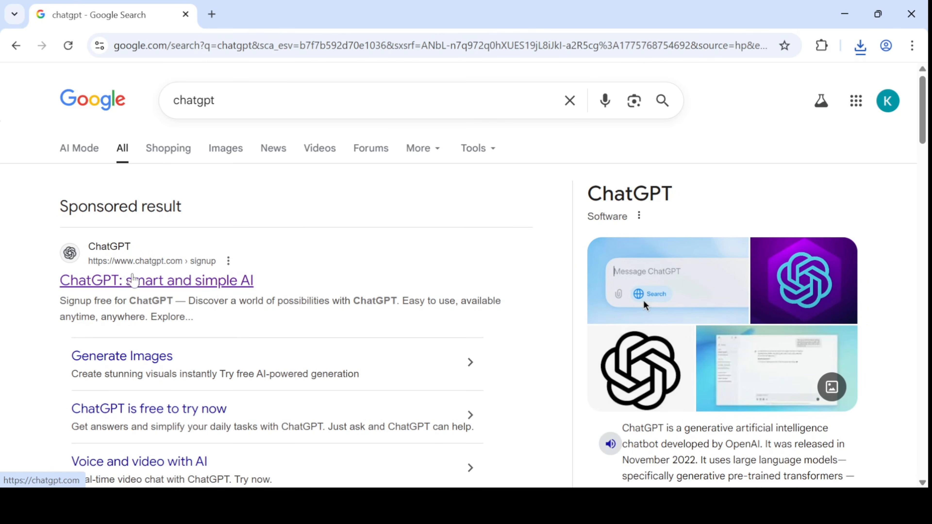
{"action": "left_click", "coordinate": [149, 283]}
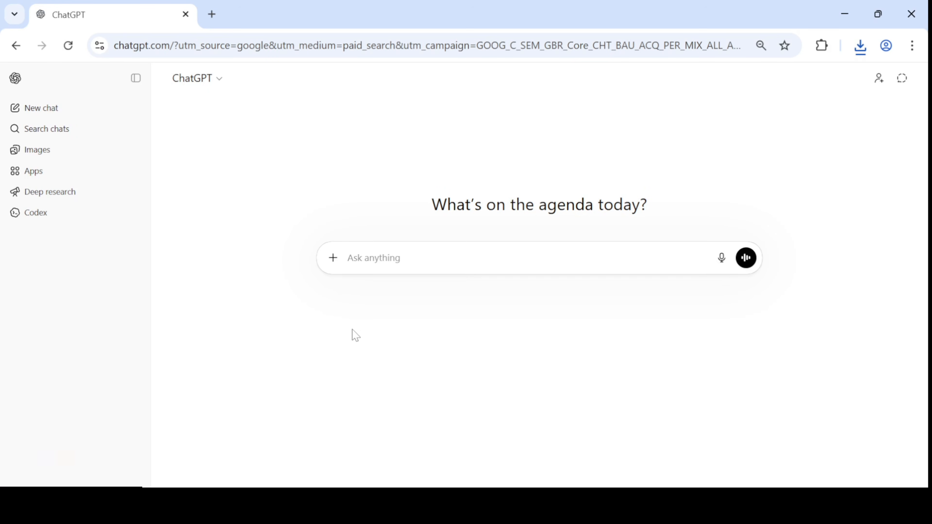
{"action": "type", "text": "Give me a story with dialogues of a guide explaining about charminar speciality 1 scene 8 seconds for 1 minute. Scenes in english and dialogues in telugu-"}
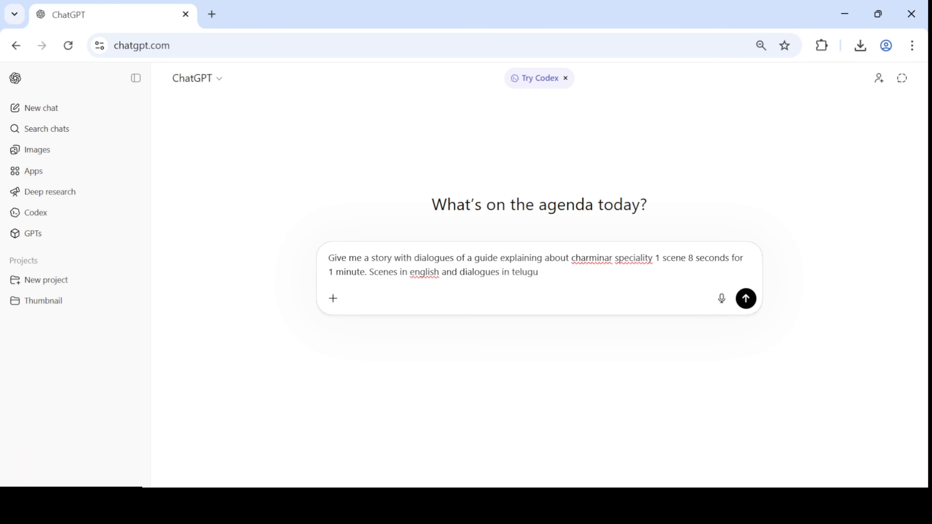
{"action": "key", "text": "Return"}
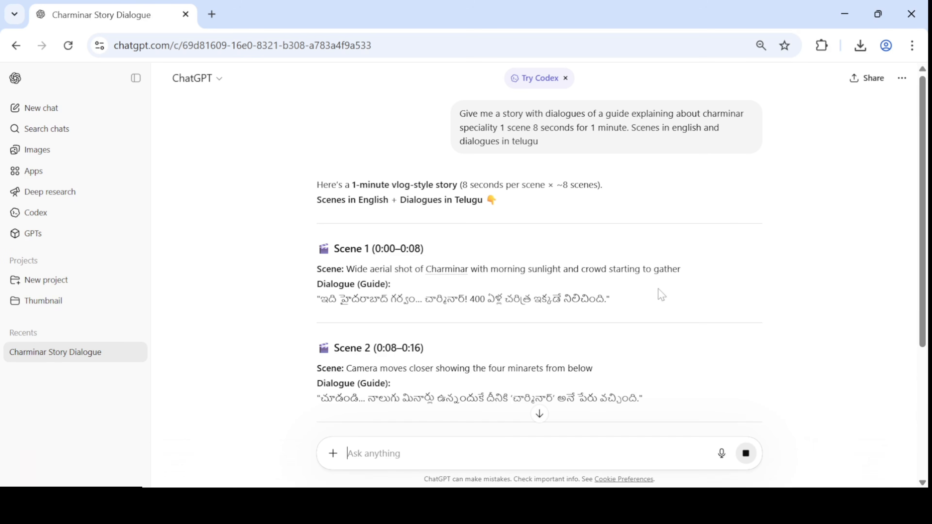
Read through the generated Charminar script, checking the scene descriptions and guide dialogues from Scene 1 to Scene 8
{"action": "scroll", "coordinate": [657, 299], "scroll_direction": "down", "scroll_amount": 2}
{"action": "scroll", "coordinate": [620, 281], "scroll_direction": "down", "scroll_amount": 2}
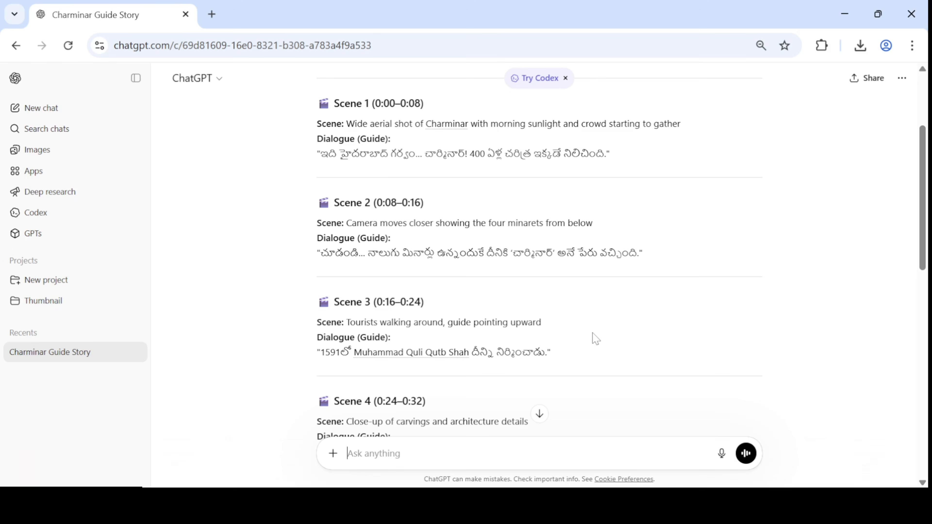
{"action": "scroll", "coordinate": [581, 339], "scroll_direction": "up", "scroll_amount": 2}
{"action": "scroll", "coordinate": [583, 339], "scroll_direction": "down", "scroll_amount": 2}
{"action": "scroll", "coordinate": [583, 339], "scroll_direction": "down", "scroll_amount": 10}
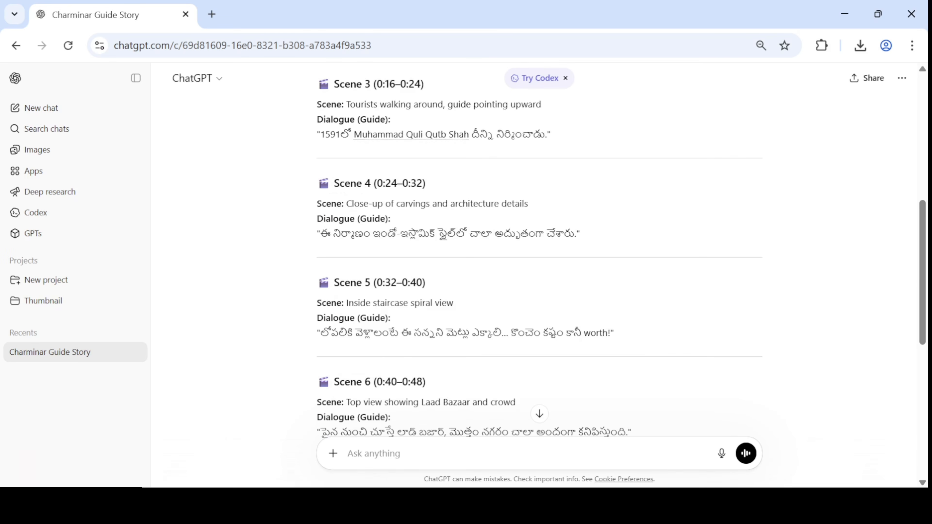
{"action": "scroll", "coordinate": [581, 339], "scroll_direction": "down", "scroll_amount": 7}
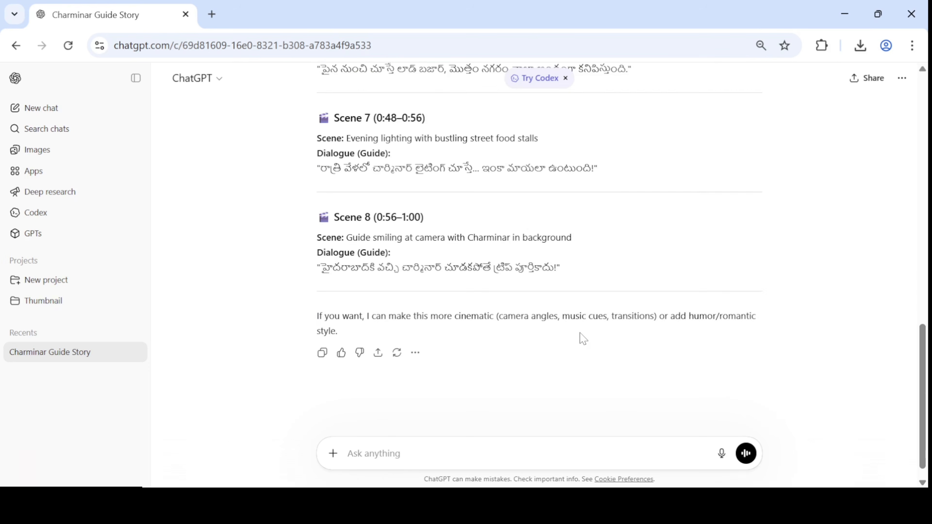
{"action": "scroll", "coordinate": [583, 339], "scroll_direction": "up", "scroll_amount": 20}
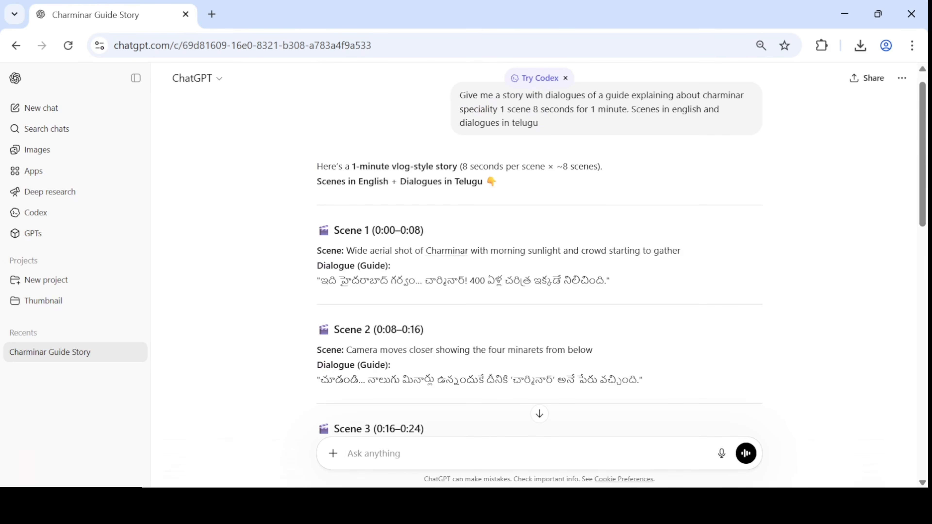
{"action": "type", "text": "-"}
{"action": "key", "text": "BackSpace"}
{"action": "scroll", "coordinate": [447, 426], "scroll_direction": "down", "scroll_amount": 16}
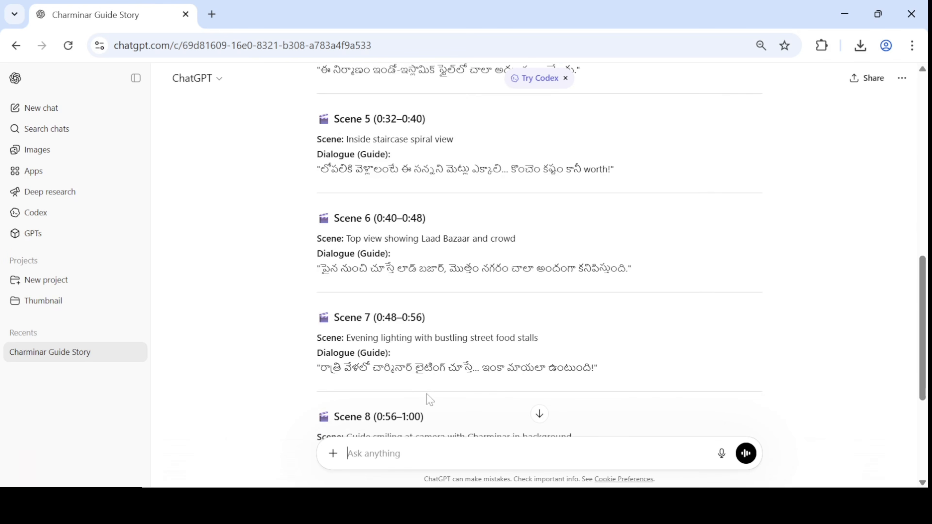
{"action": "scroll", "coordinate": [419, 418], "scroll_direction": "down", "scroll_amount": 4}
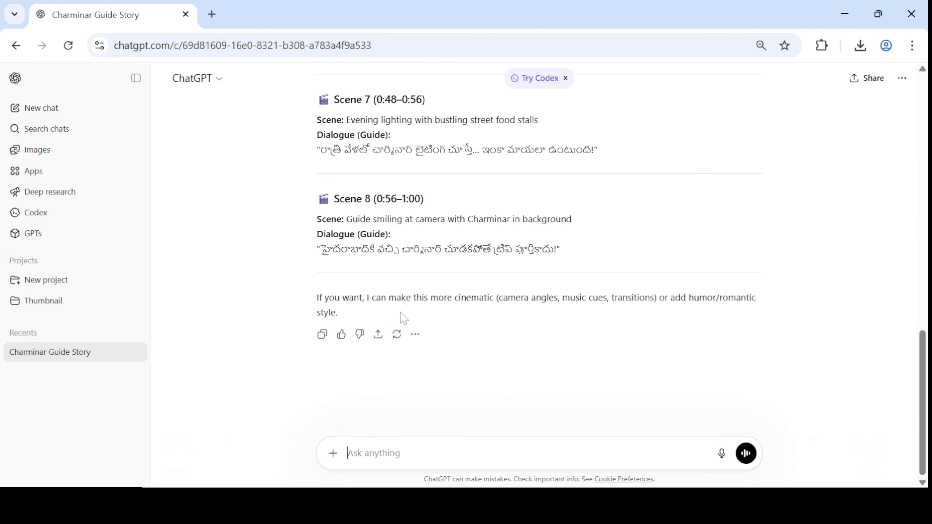
{"action": "scroll", "coordinate": [682, 360], "scroll_direction": "up", "scroll_amount": 20}
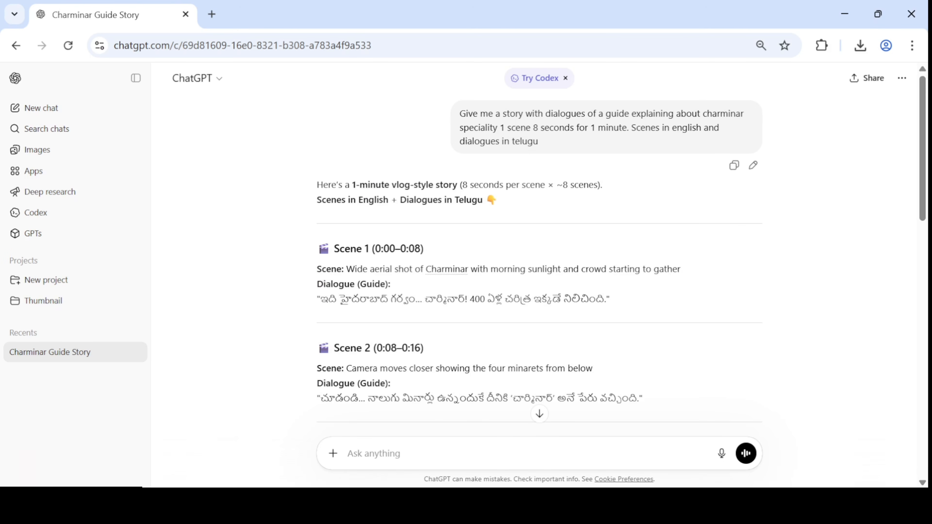
Resubmit the same Charminar story prompt with the image Gemini_Generated_Image_641jqt641jqt641j from Downloads attached
{"action": "left_click", "coordinate": [733, 166]}
{"action": "key", "text": "ctrl+v"}
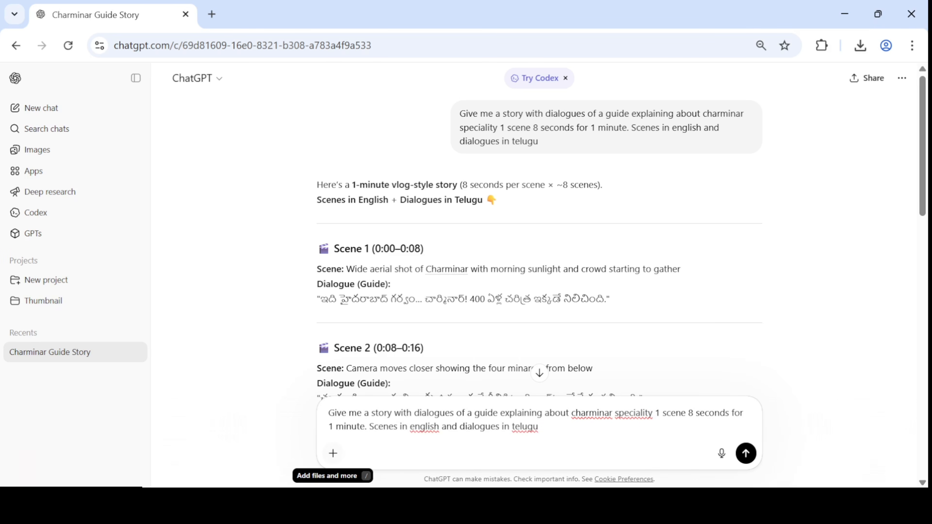
{"action": "left_click", "coordinate": [333, 454]}
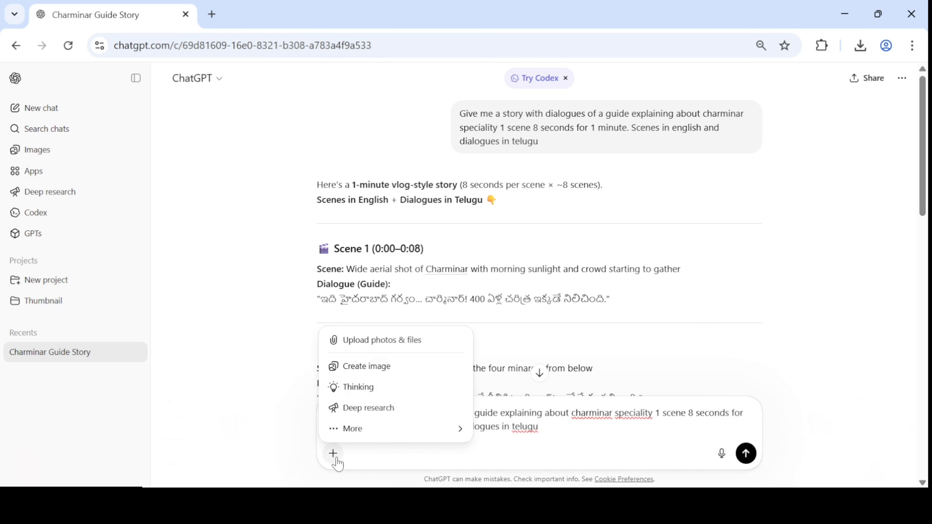
{"action": "left_click", "coordinate": [376, 339]}
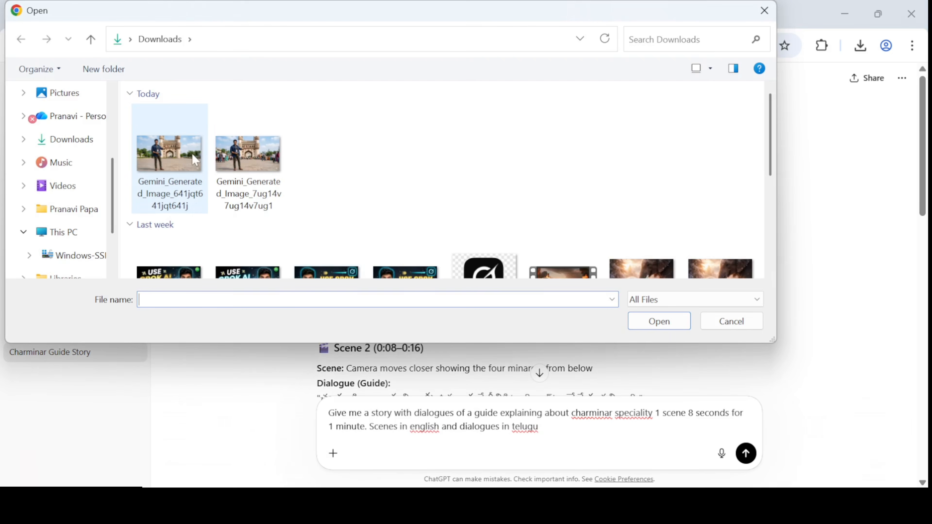
{"action": "double_click", "coordinate": [191, 154]}
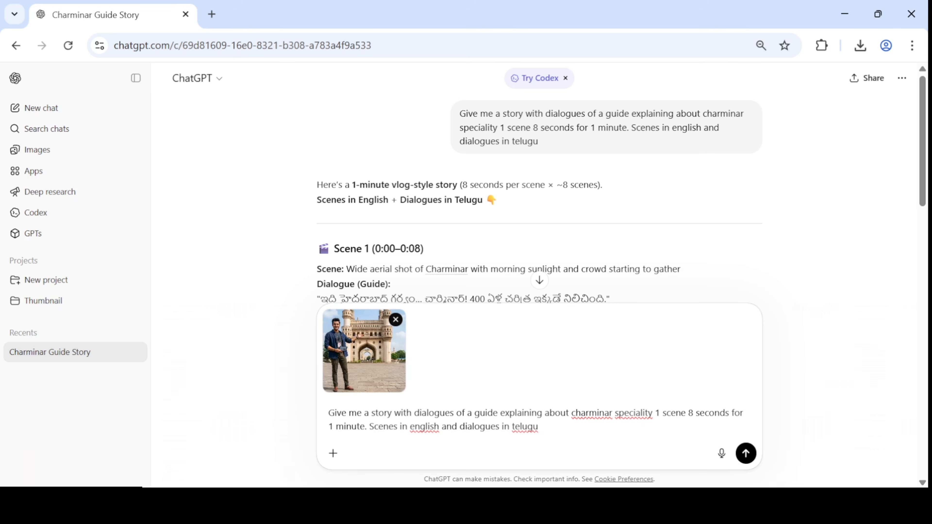
{"action": "left_click", "coordinate": [746, 453]}
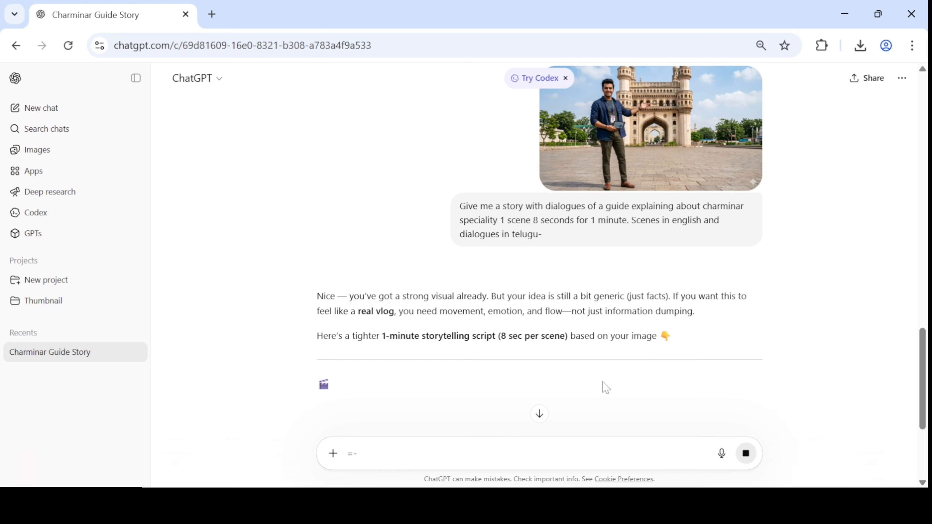
Review the image-based storytelling script, examining each scene's description and the guide's Telugu dialogue
{"action": "scroll", "coordinate": [657, 374], "scroll_direction": "down", "scroll_amount": 2}
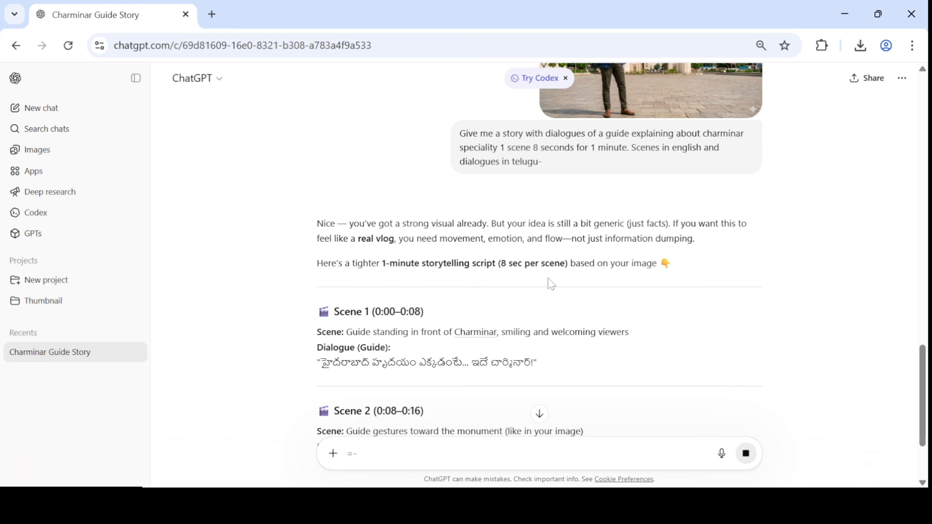
{"action": "scroll", "coordinate": [657, 365], "scroll_direction": "down", "scroll_amount": 4}
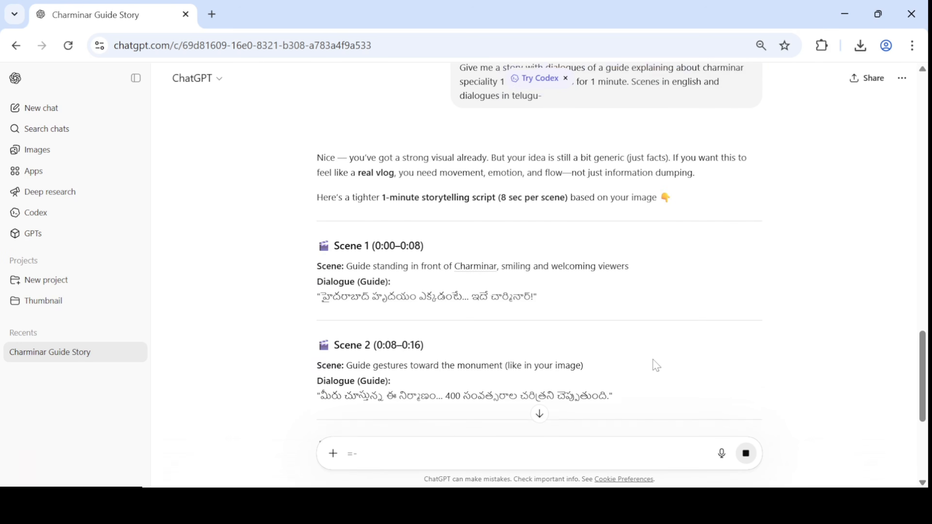
{"action": "scroll", "coordinate": [656, 365], "scroll_direction": "down", "scroll_amount": 10}
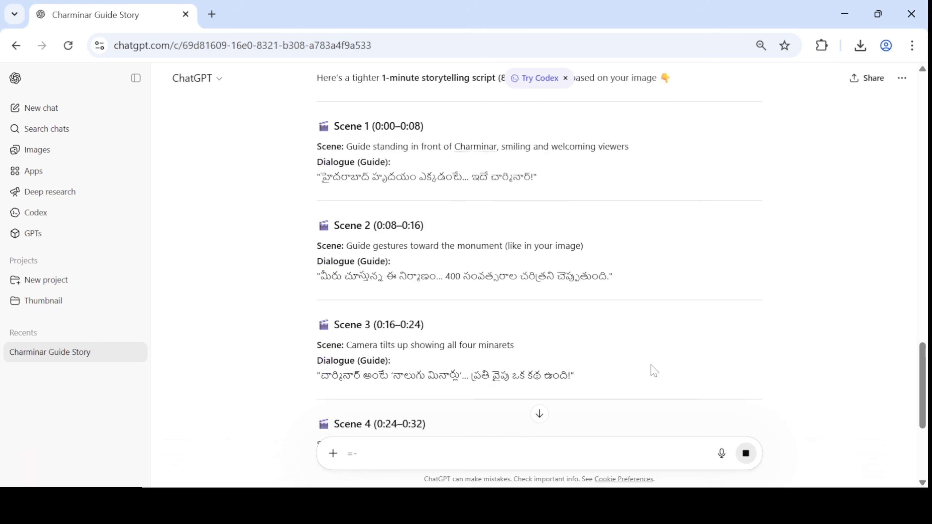
{"action": "scroll", "coordinate": [625, 338], "scroll_direction": "down", "scroll_amount": 1}
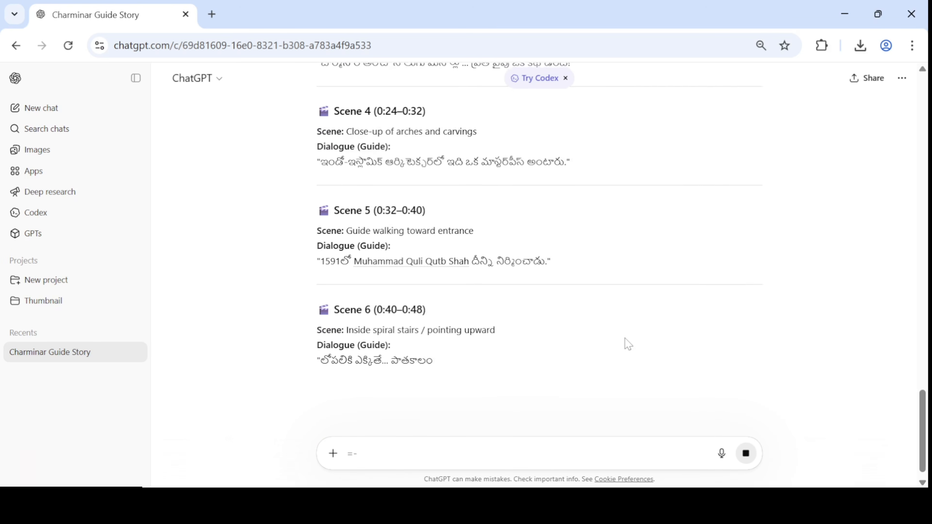
{"action": "scroll", "coordinate": [595, 371], "scroll_direction": "down", "scroll_amount": 4}
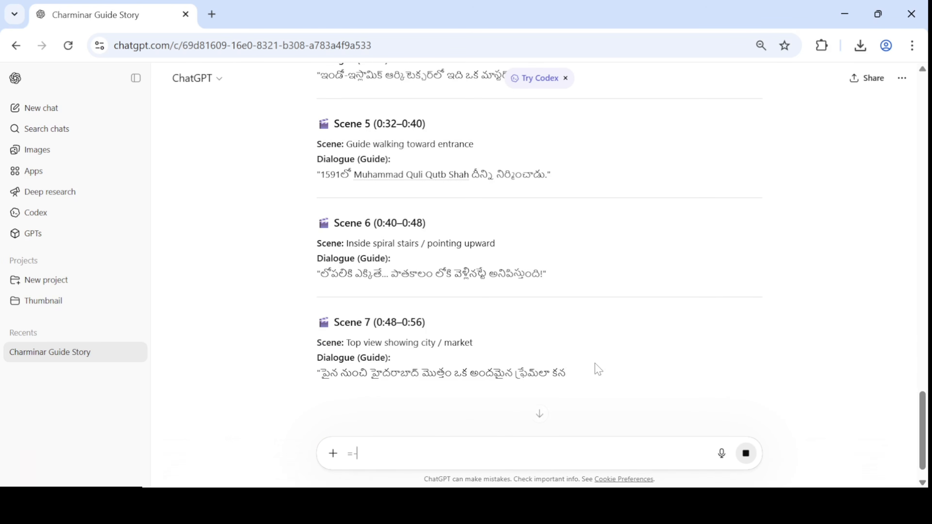
{"action": "scroll", "coordinate": [628, 325], "scroll_direction": "down", "scroll_amount": 3}
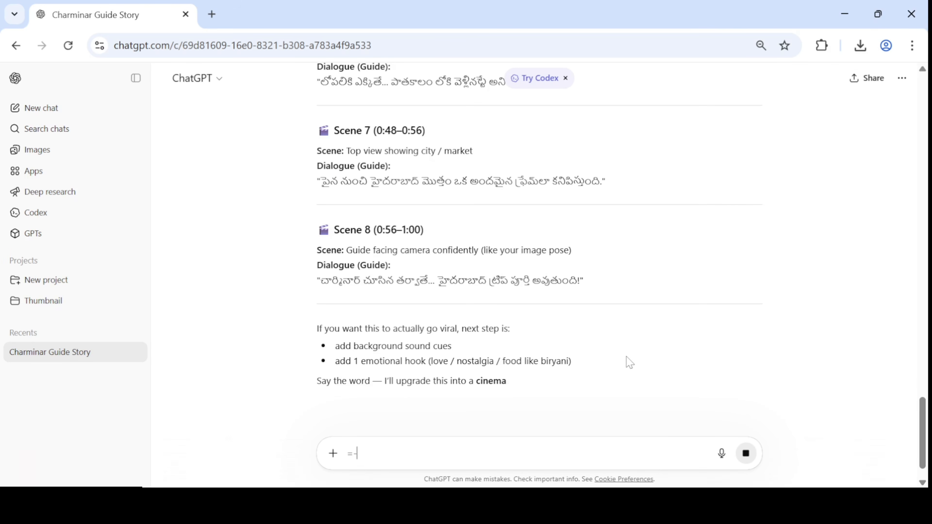
{"action": "type", "text": "=-"}
{"action": "scroll", "coordinate": [633, 334], "scroll_direction": "up", "scroll_amount": 9}
{"action": "scroll", "coordinate": [583, 352], "scroll_direction": "down", "scroll_amount": 10}
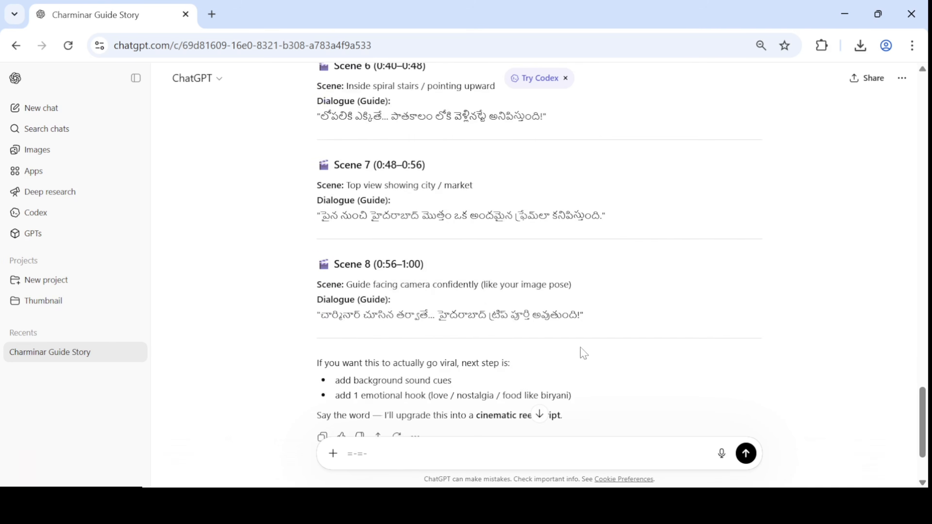
{"action": "scroll", "coordinate": [569, 345], "scroll_direction": "up", "scroll_amount": 3}
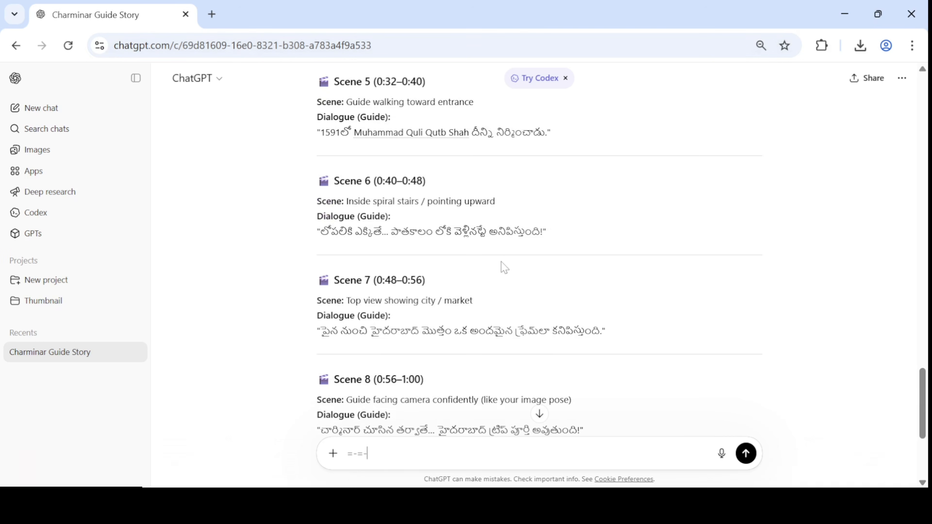
Search Google for "flow ai" in a new tab and open the Google Labs Flow page
{"action": "left_click", "coordinate": [212, 14]}
{"action": "type", "text": "flow ai"}
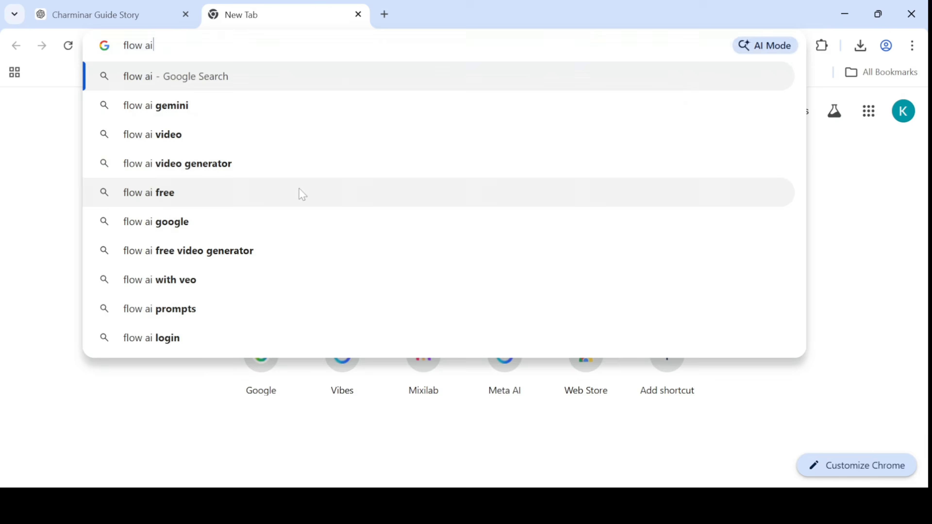
{"action": "key", "text": "Return"}
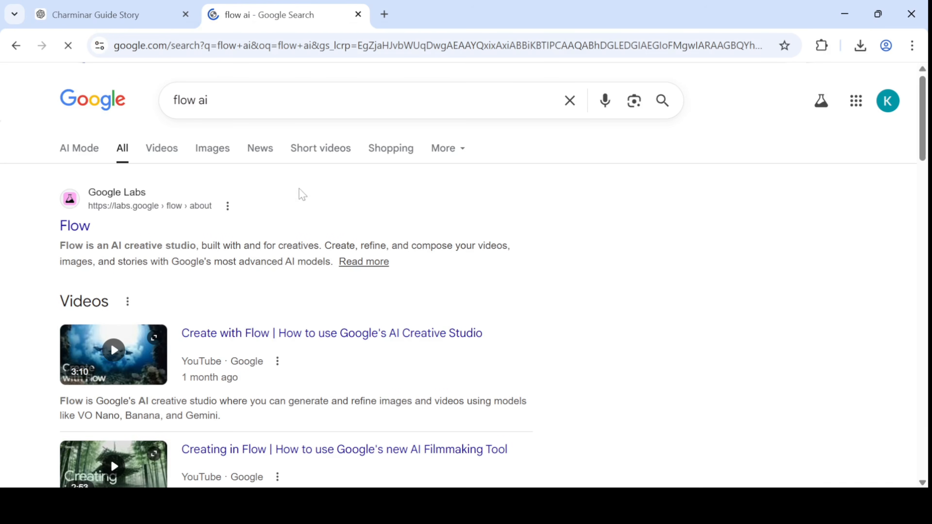
{"action": "left_click", "coordinate": [75, 226]}
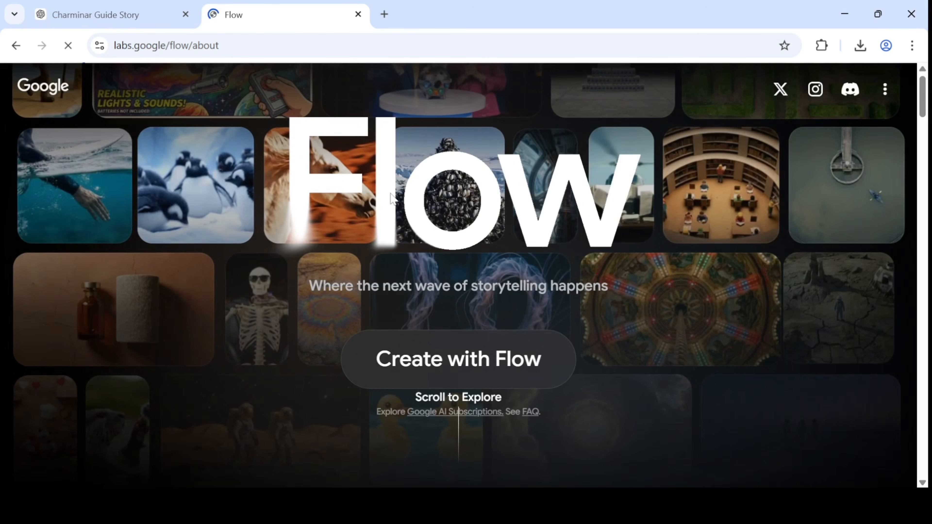
Examine Flow's pricing section, comparing the plans and checking the credits and features included without a Google AI subscription
{"action": "scroll", "coordinate": [556, 254], "scroll_direction": "down", "scroll_amount": 10}
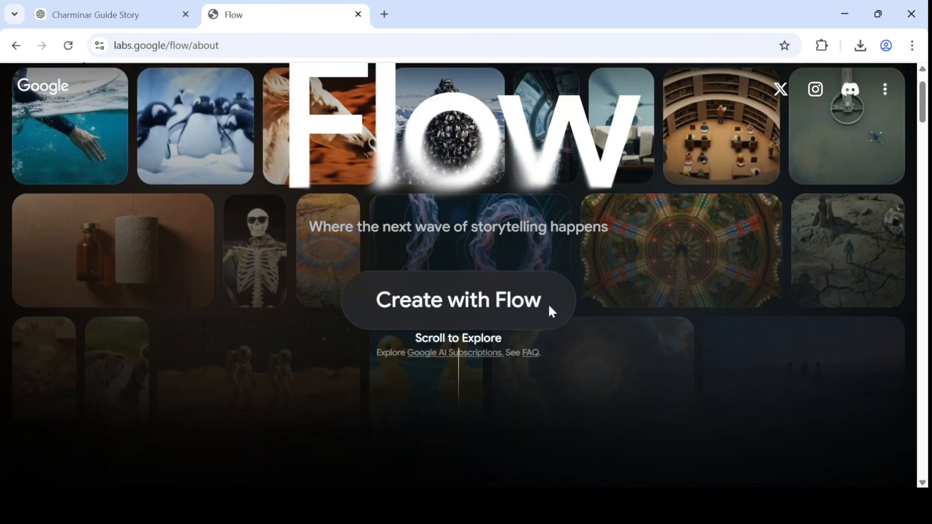
{"action": "scroll", "coordinate": [593, 367], "scroll_direction": "down", "scroll_amount": 10}
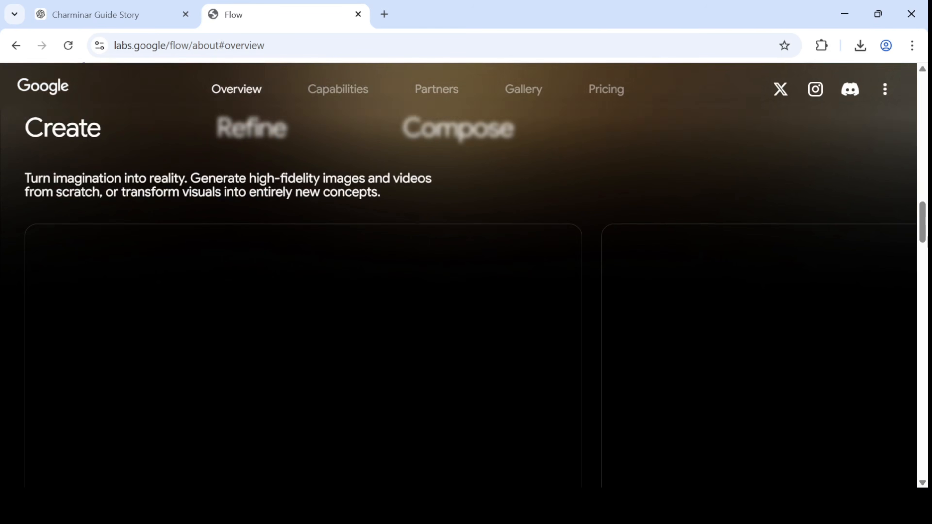
{"action": "left_click_drag", "start_coordinate": [922, 253], "coordinate": [927, 402]}
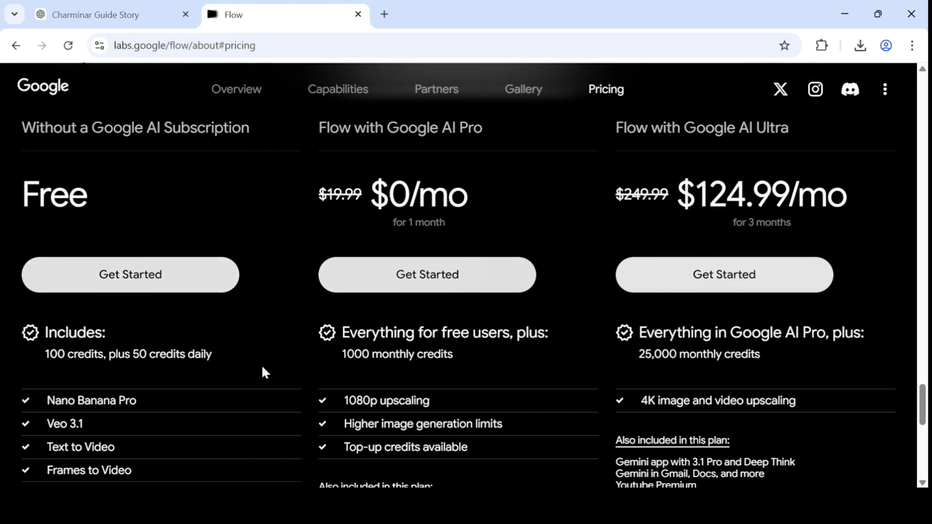
{"action": "scroll", "coordinate": [133, 414], "scroll_direction": "down", "scroll_amount": 3}
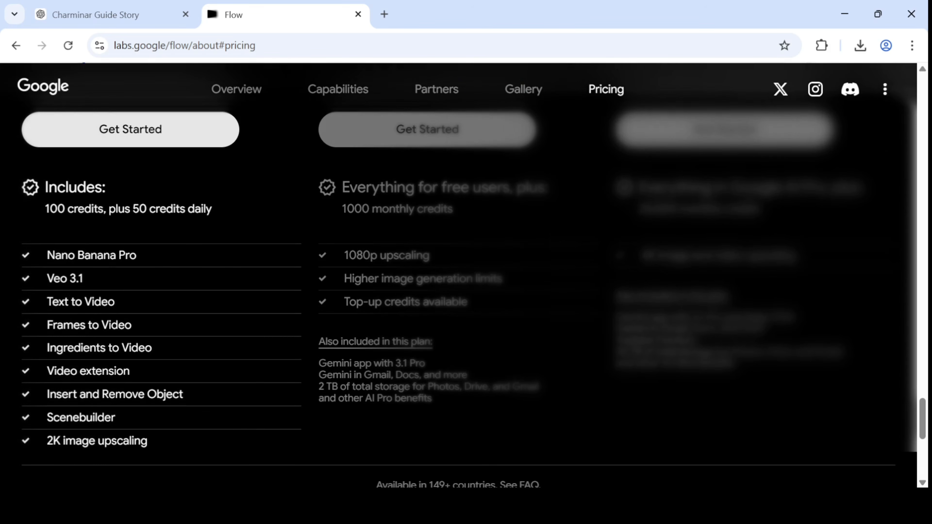
{"action": "scroll", "coordinate": [97, 343], "scroll_direction": "up", "scroll_amount": 2}
{"action": "scroll", "coordinate": [108, 411], "scroll_direction": "down", "scroll_amount": 3}
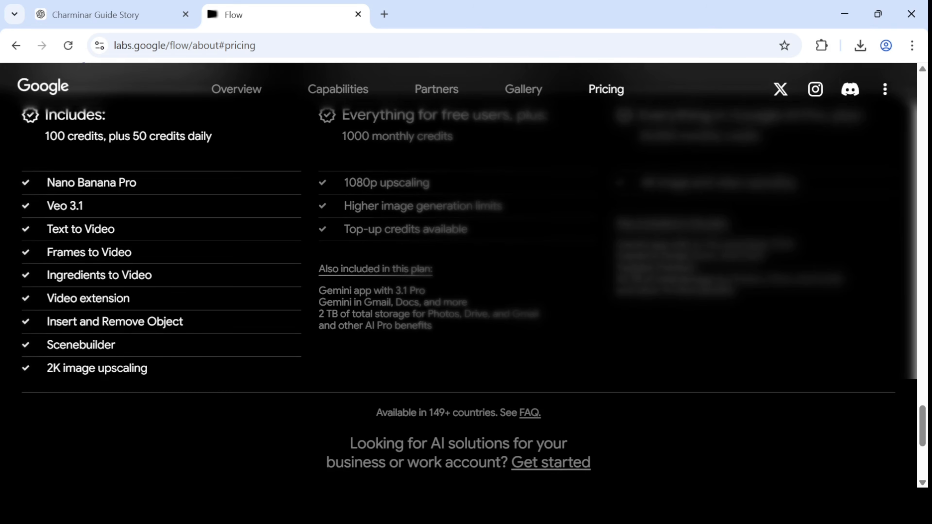
{"action": "scroll", "coordinate": [135, 333], "scroll_direction": "up", "scroll_amount": 2}
{"action": "scroll", "coordinate": [134, 333], "scroll_direction": "down", "scroll_amount": 3}
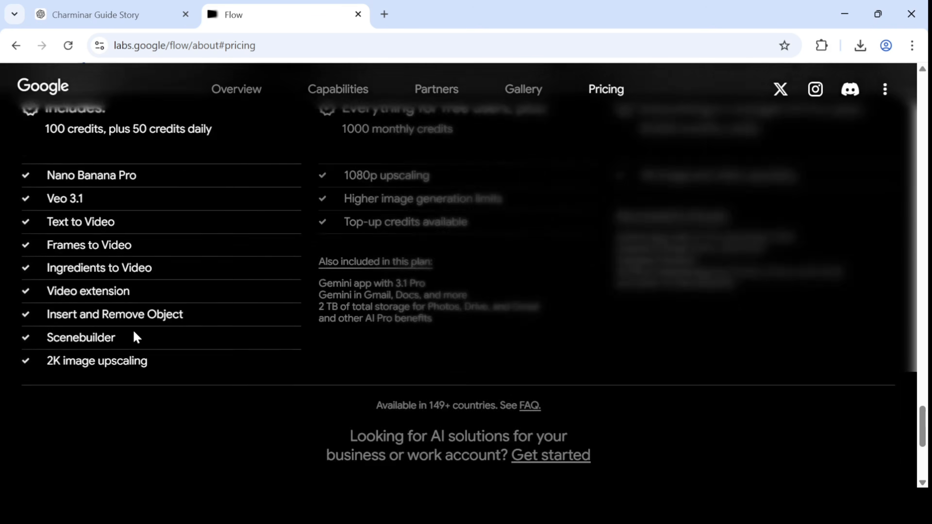
{"action": "scroll", "coordinate": [135, 333], "scroll_direction": "up", "scroll_amount": 2}
{"action": "scroll", "coordinate": [463, 275], "scroll_direction": "up", "scroll_amount": 3}
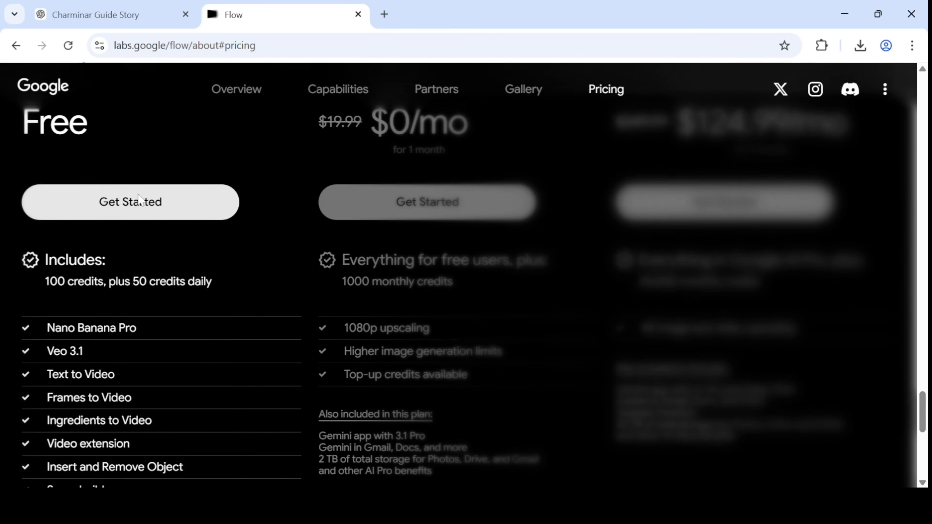
{"action": "scroll", "coordinate": [139, 199], "scroll_direction": "up", "scroll_amount": 2}
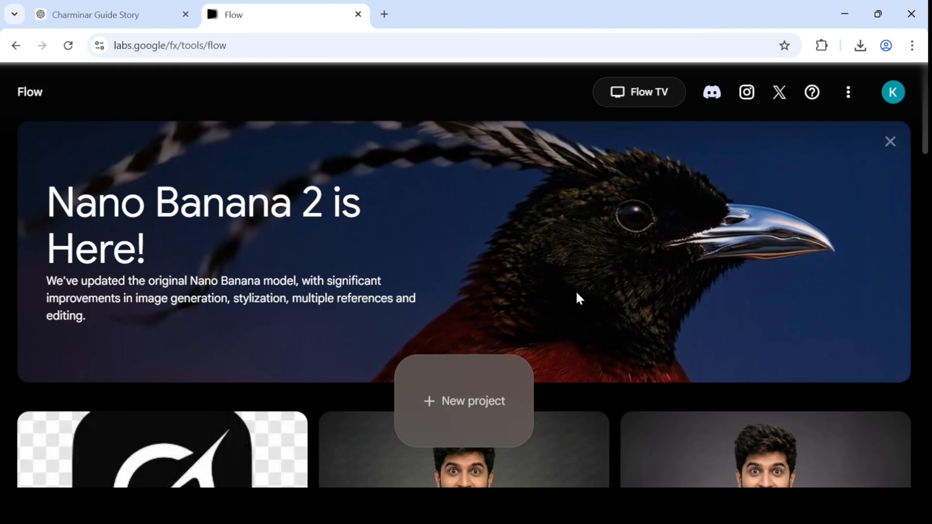
Create a new Flow project and set image generation with Nano Banana 2 to one output (x1)
{"action": "left_click", "coordinate": [456, 397]}
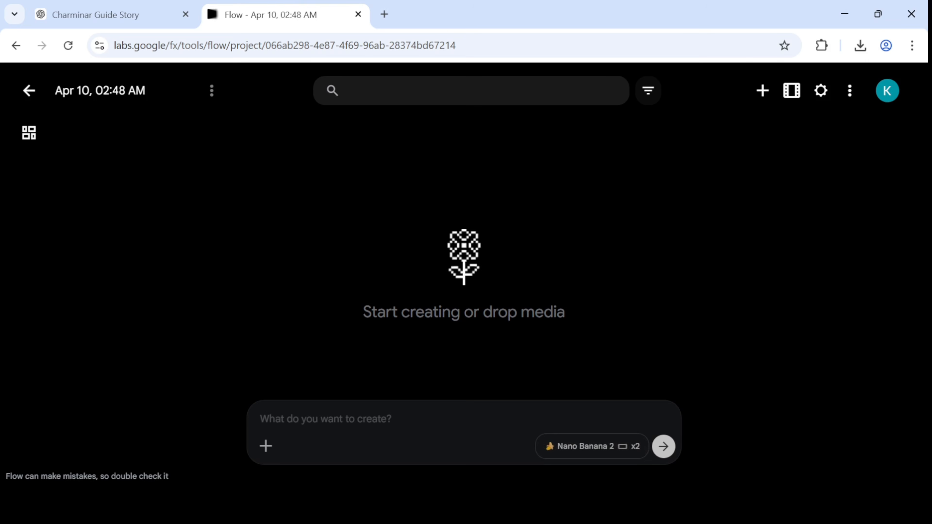
{"action": "left_click", "coordinate": [588, 454]}
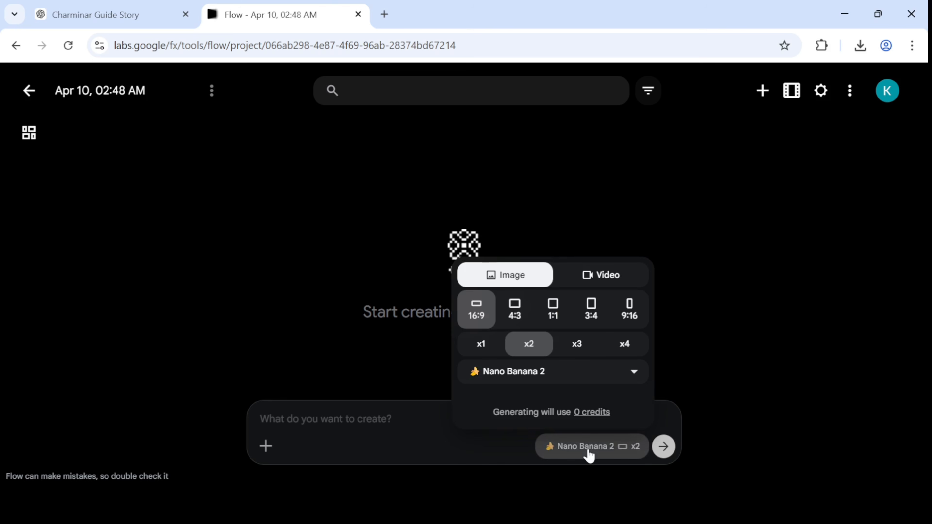
{"action": "left_click", "coordinate": [597, 270]}
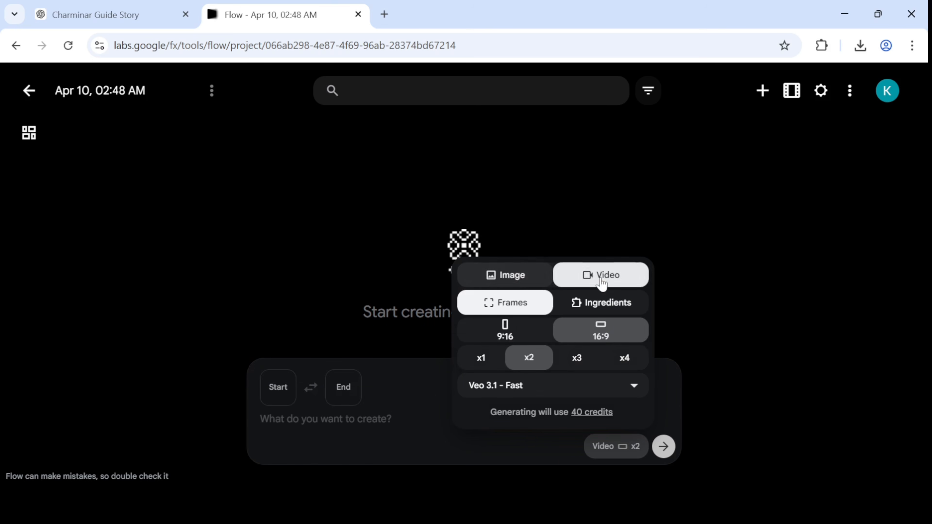
{"action": "left_click", "coordinate": [521, 274]}
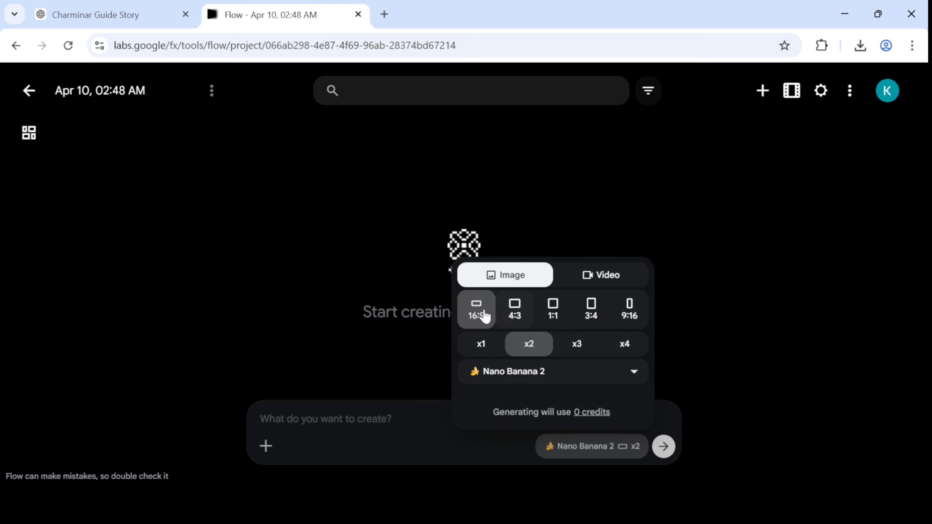
{"action": "left_click", "coordinate": [481, 345]}
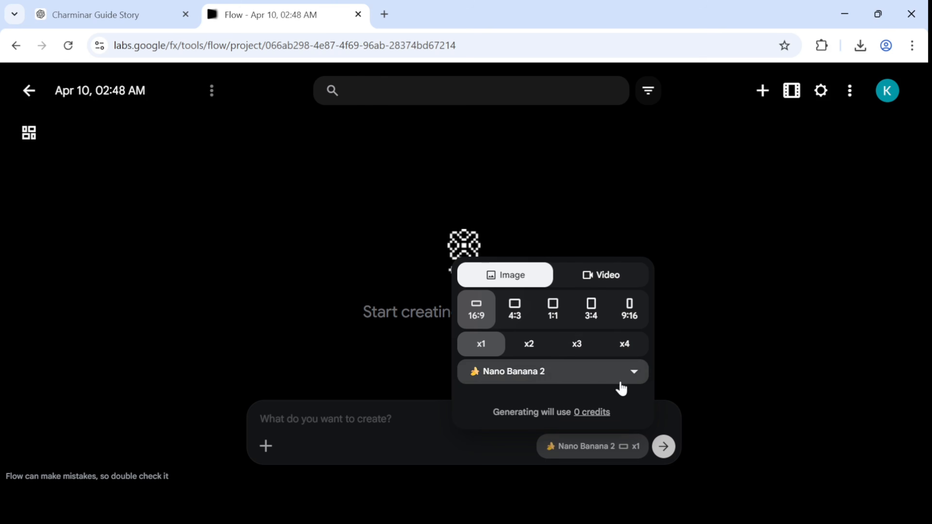
{"action": "left_click", "coordinate": [560, 377]}
{"action": "left_click", "coordinate": [561, 376]}
Try out the video generation settings: Ingredients and Frames, 9:16 and 16:9 ratios, and the Veo 3.1 Lite and Fast models
{"action": "left_click", "coordinate": [587, 282]}
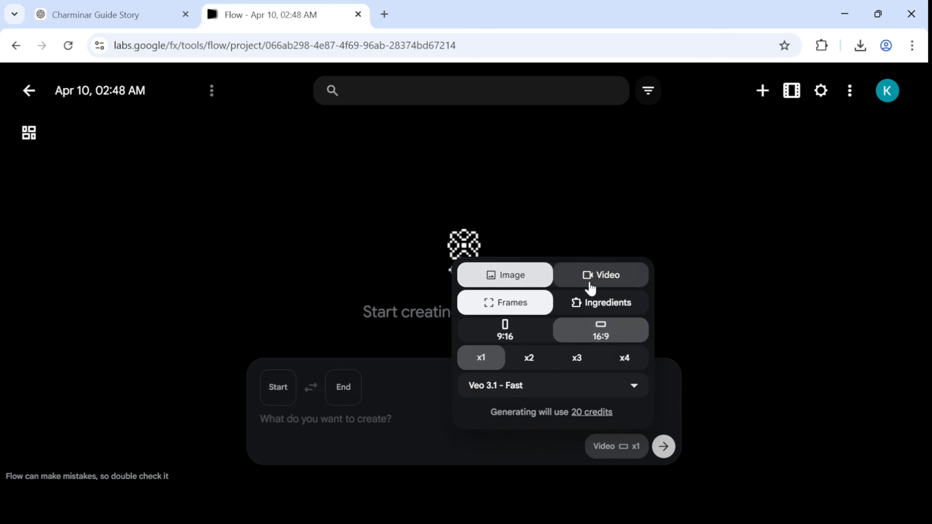
{"action": "left_click", "coordinate": [589, 304]}
{"action": "left_click", "coordinate": [528, 304]}
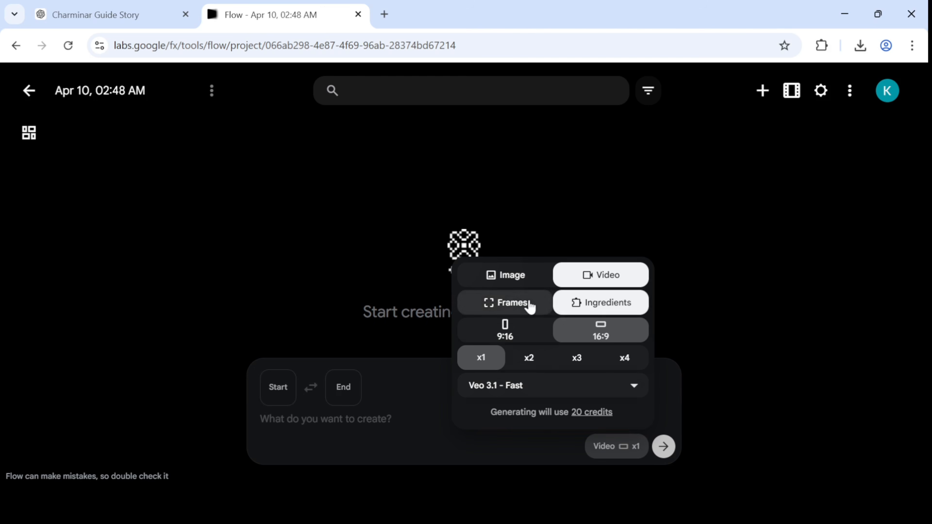
{"action": "left_click", "coordinate": [500, 337]}
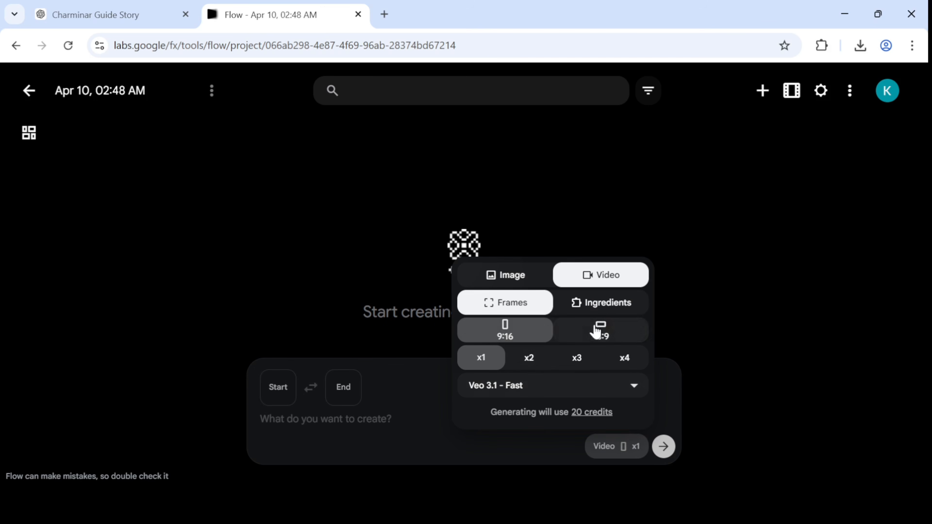
{"action": "left_click", "coordinate": [599, 332]}
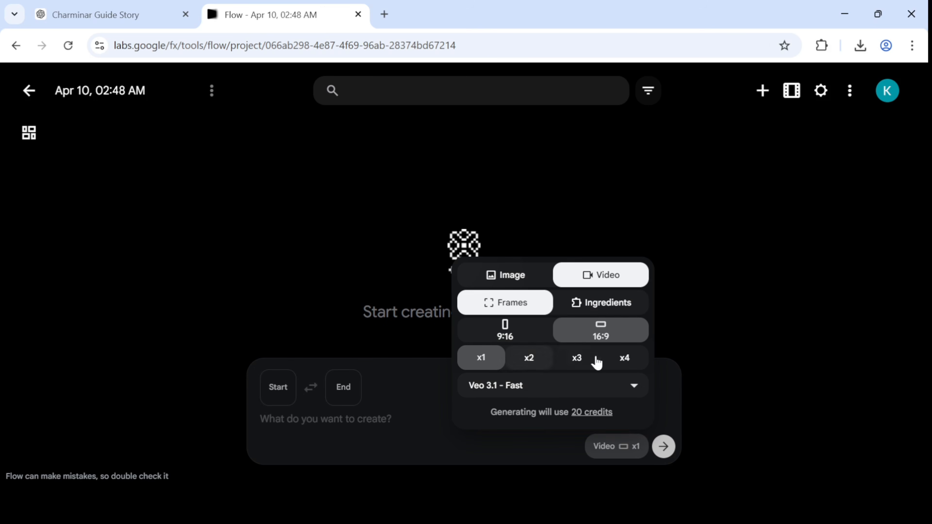
{"action": "left_click", "coordinate": [536, 387]}
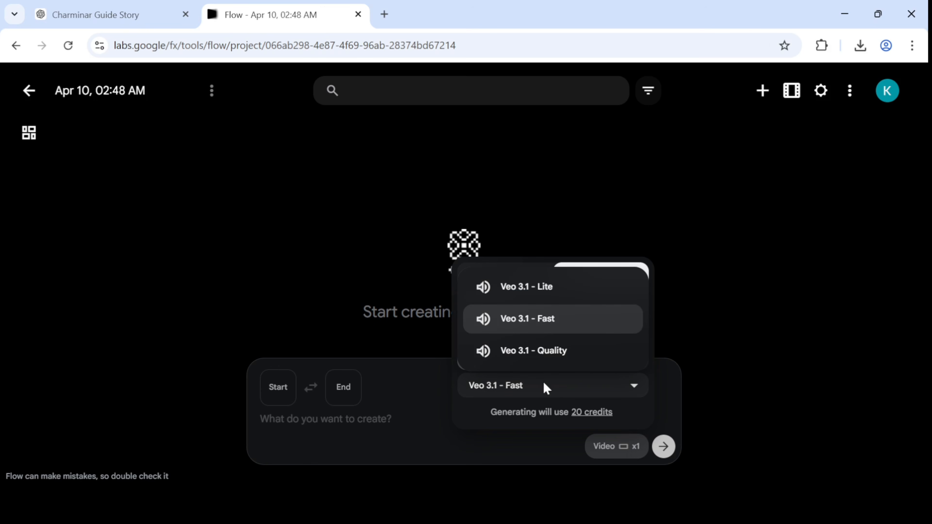
{"action": "left_click", "coordinate": [548, 292]}
{"action": "left_click", "coordinate": [553, 387]}
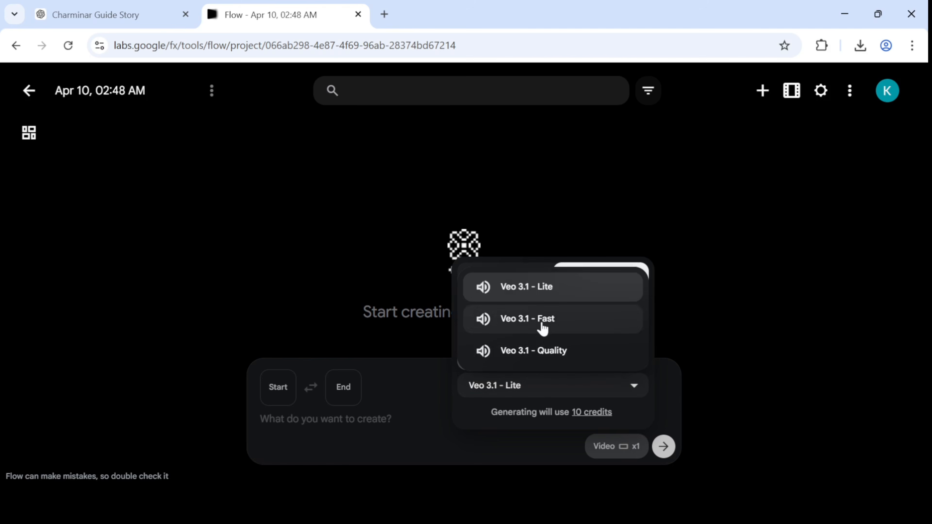
{"action": "left_click", "coordinate": [542, 319]}
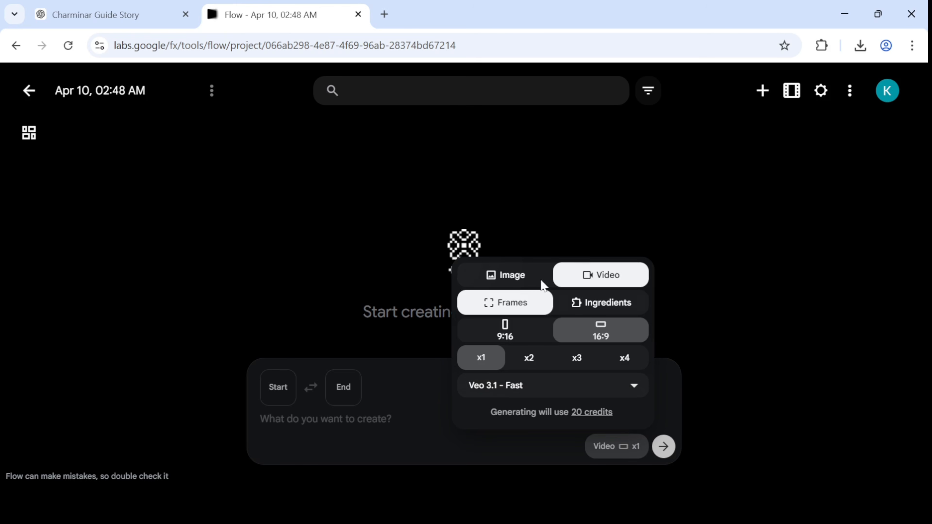
Return to image generation and upload Gemini_Generated_Image_641jqt641jqt641j.png as the prompt's reference image
{"action": "left_click", "coordinate": [496, 276]}
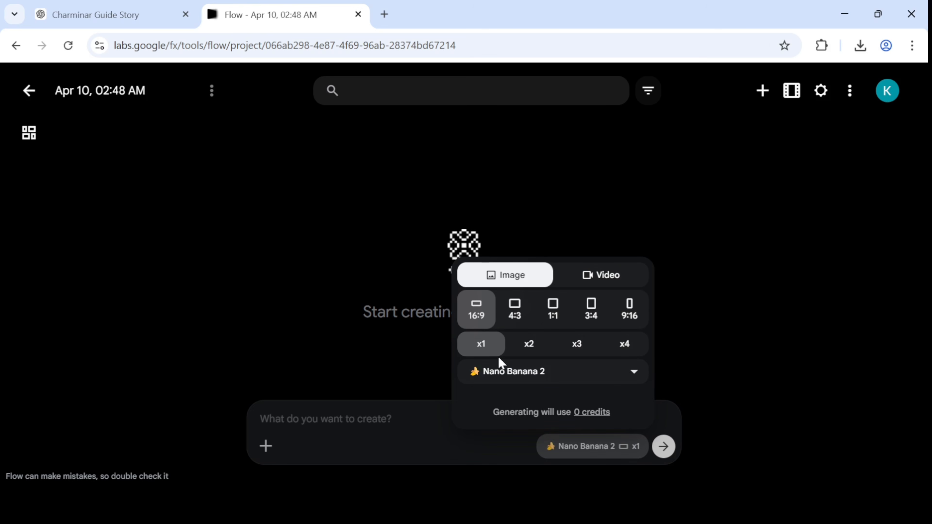
{"action": "left_click", "coordinate": [253, 350]}
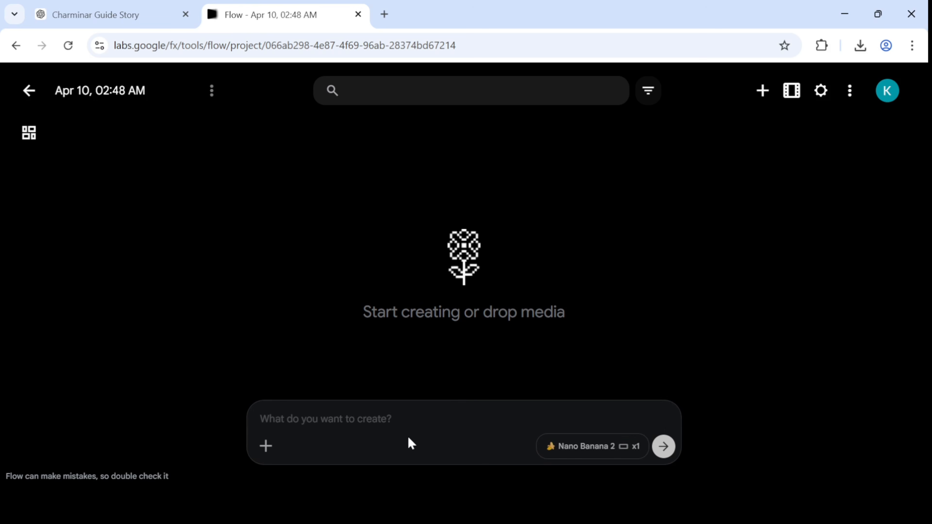
{"action": "left_click", "coordinate": [265, 447]}
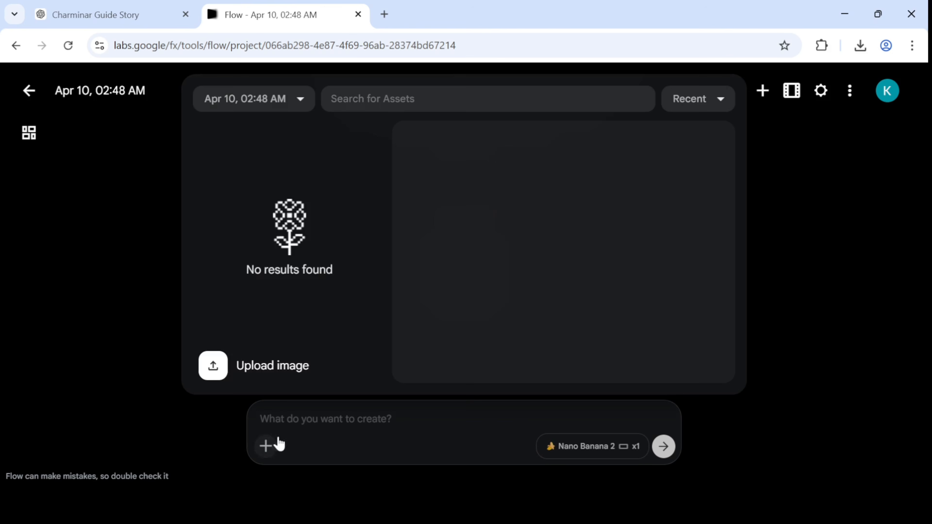
{"action": "left_click", "coordinate": [296, 373]}
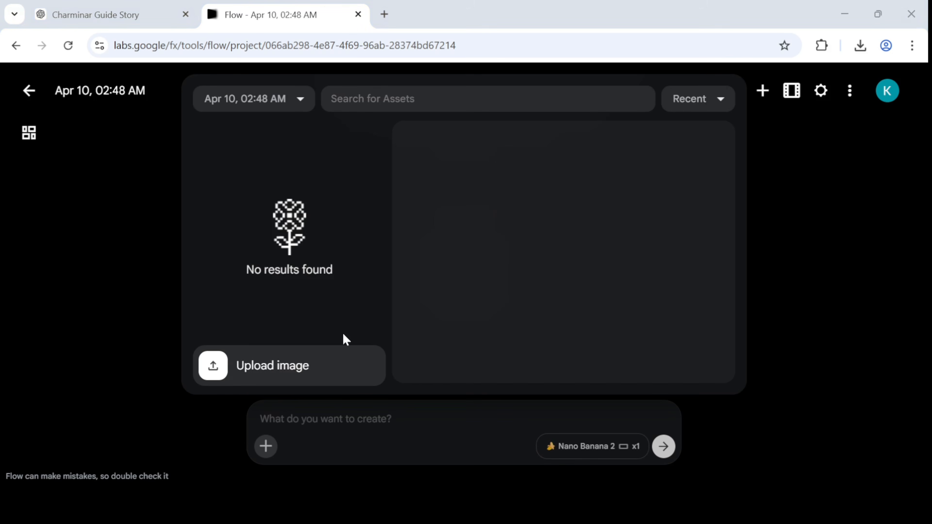
{"action": "left_click", "coordinate": [179, 143]}
{"action": "double_click", "coordinate": [178, 143]}
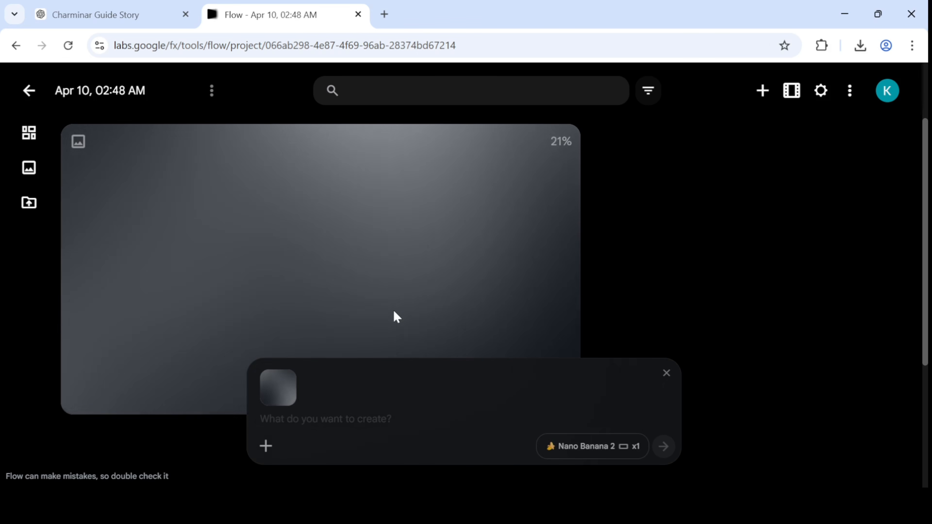
{"action": "type", "text": "=-"}
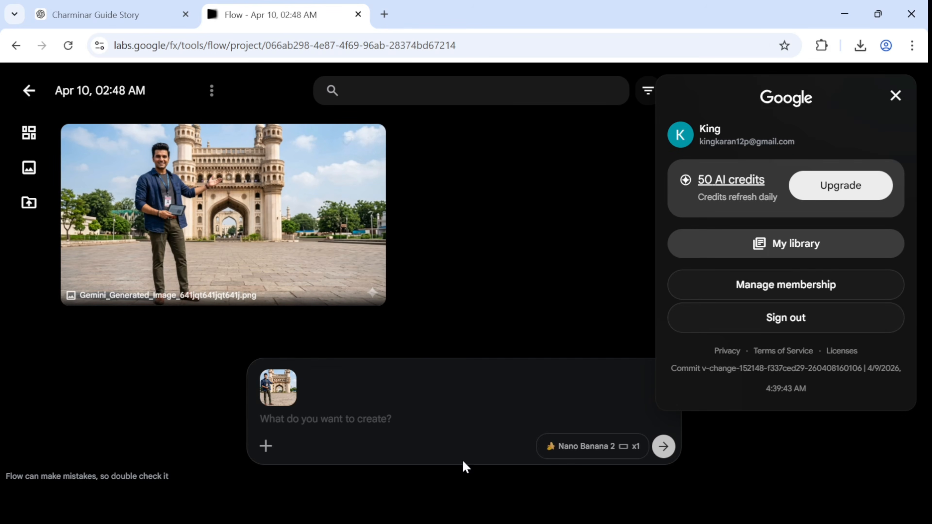
Set the image generation to a 9:16 aspect ratio and four outputs (x4), keeping the Nano Banana 2 model
{"action": "left_click", "coordinate": [589, 445]}
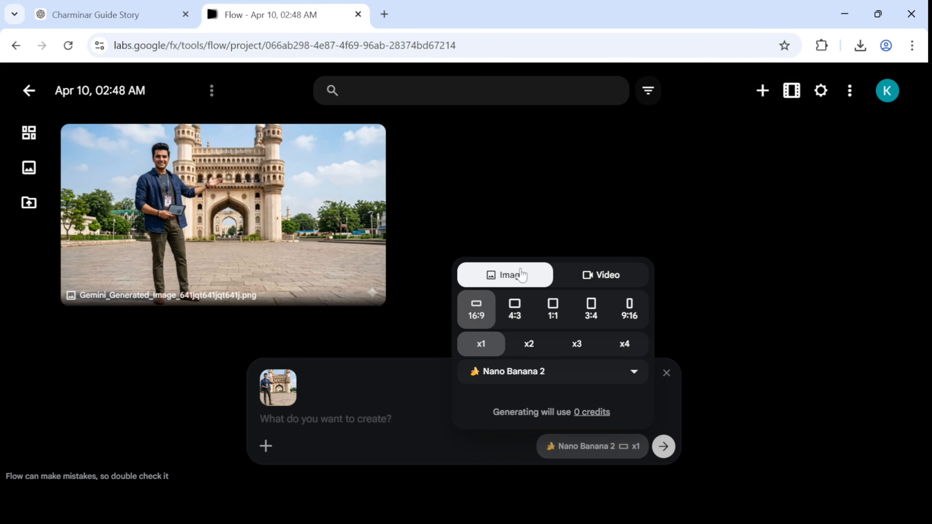
{"action": "left_click", "coordinate": [569, 277]}
{"action": "left_click", "coordinate": [526, 278]}
{"action": "left_click", "coordinate": [628, 313]}
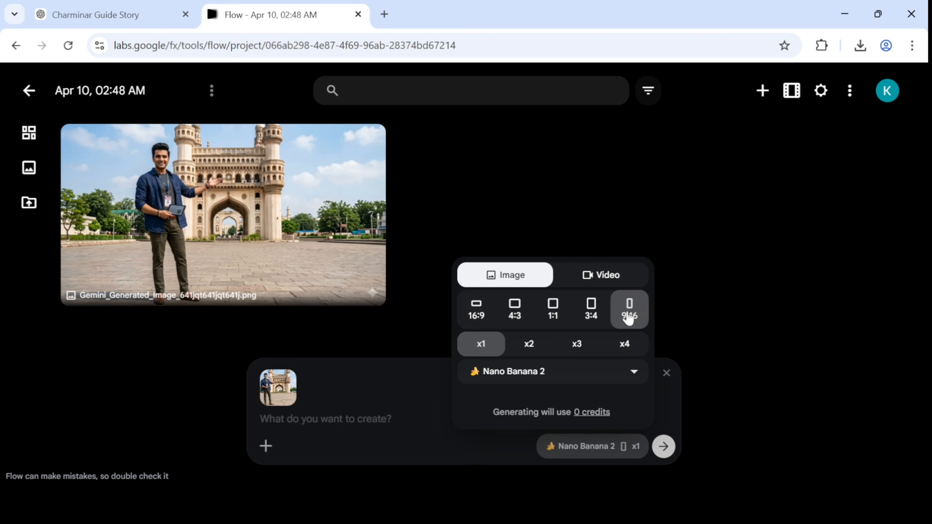
{"action": "left_click", "coordinate": [473, 311]}
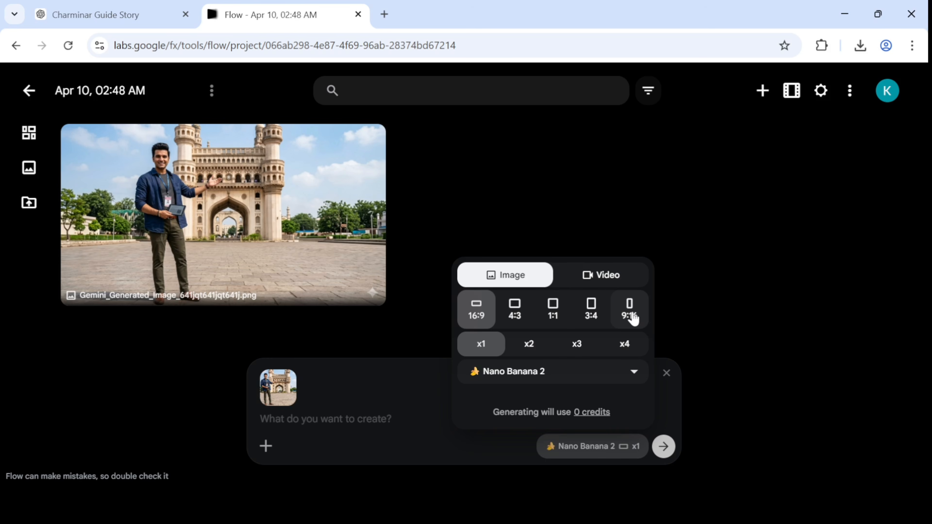
{"action": "left_click", "coordinate": [631, 315]}
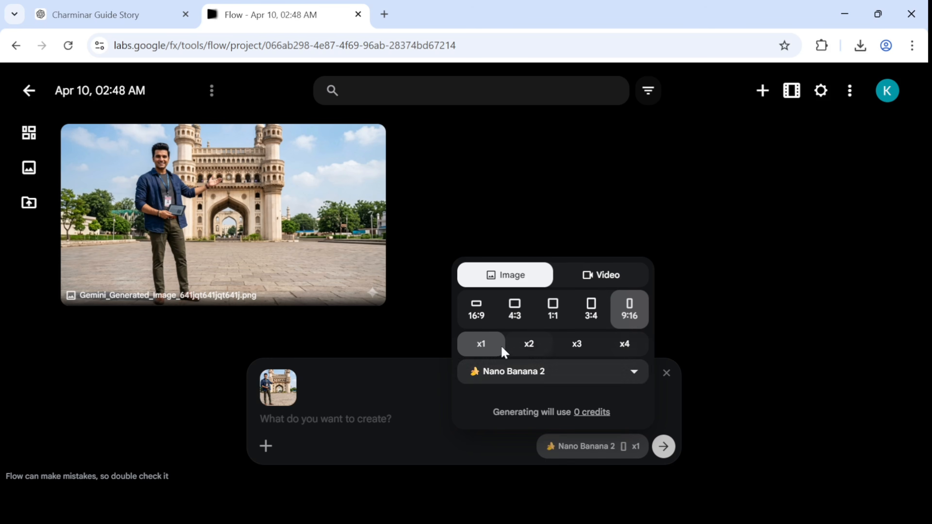
{"action": "left_click", "coordinate": [537, 346]}
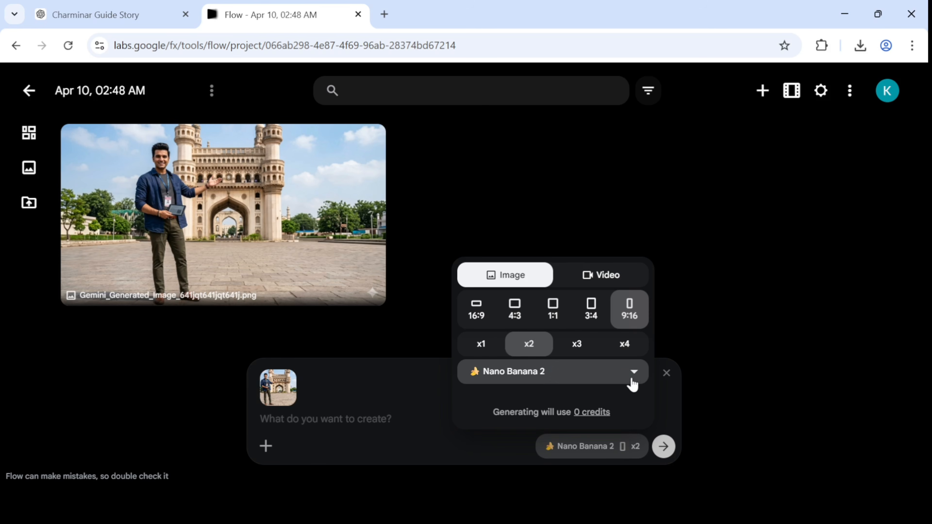
{"action": "left_click", "coordinate": [627, 346]}
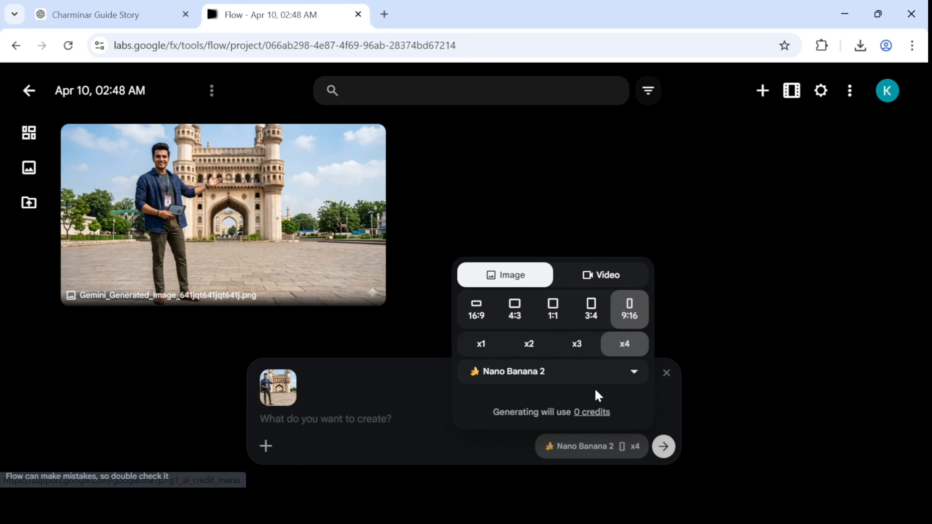
{"action": "left_click", "coordinate": [576, 373]}
{"action": "left_click", "coordinate": [576, 373]}
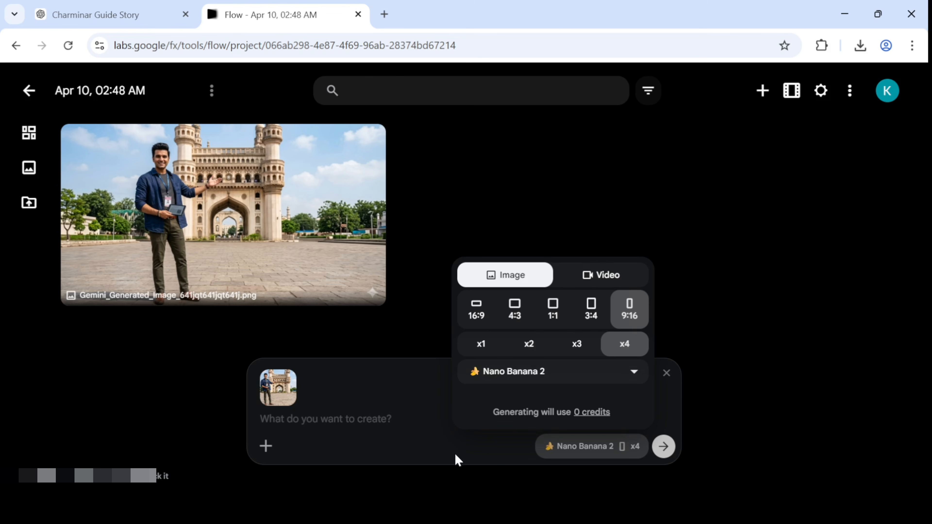
Switch to the ChatGPT script and copy Scene 1's scene description, without its label or the guide's dialogue
{"action": "left_click", "coordinate": [136, 11]}
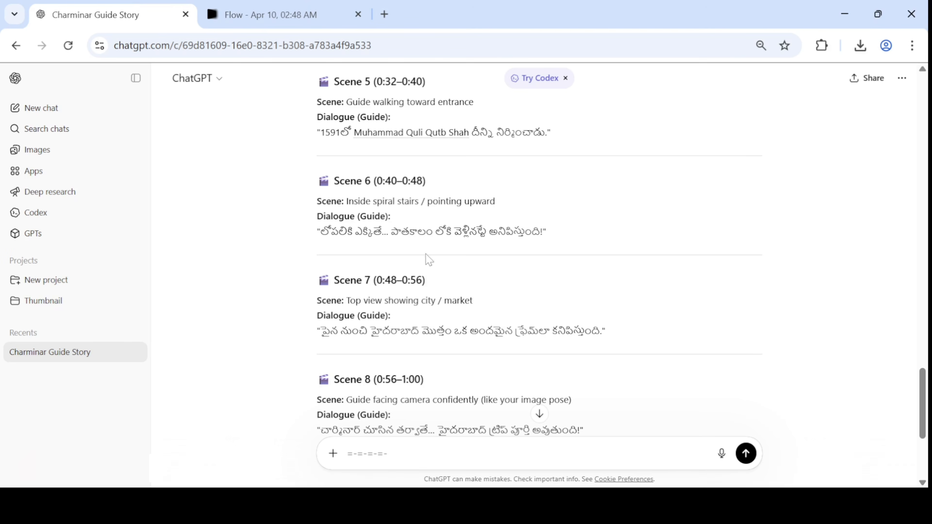
{"action": "scroll", "coordinate": [429, 260], "scroll_direction": "up", "scroll_amount": 12}
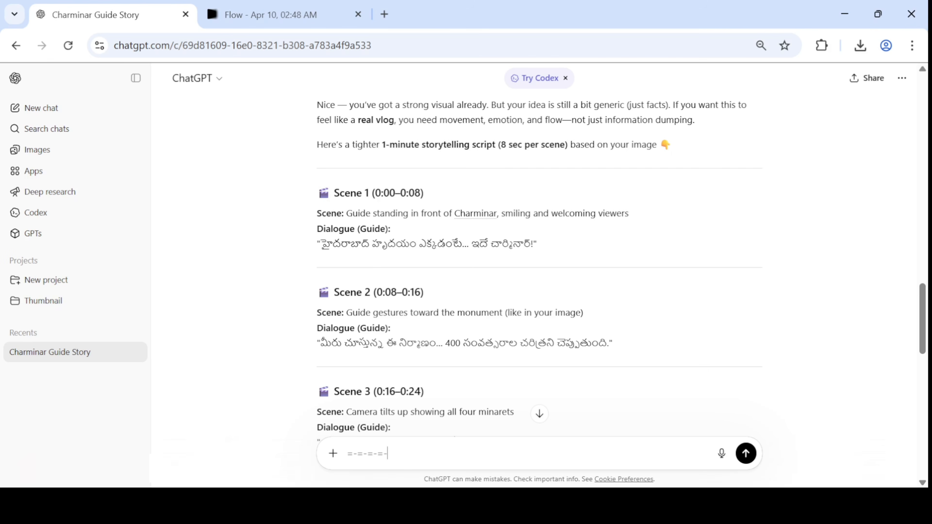
{"action": "left_click_drag", "start_coordinate": [314, 216], "coordinate": [541, 246]}
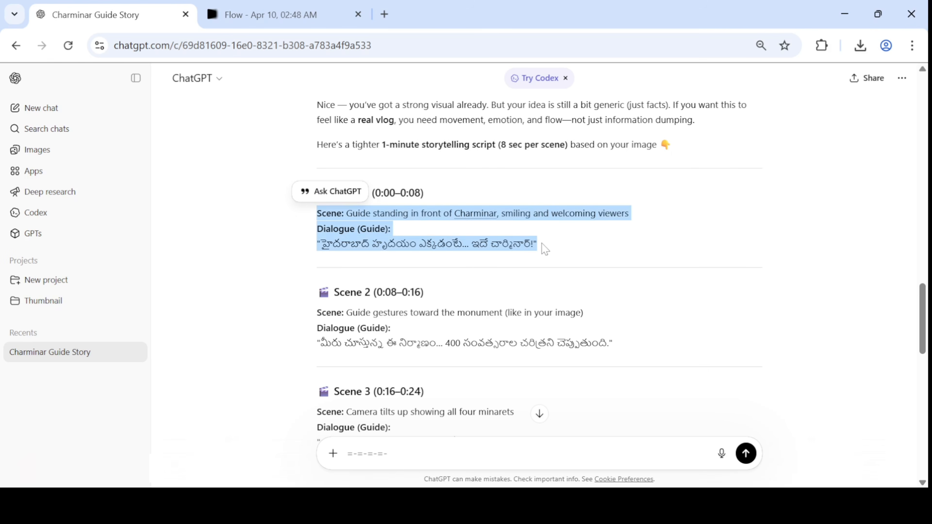
{"action": "left_click", "coordinate": [472, 197]}
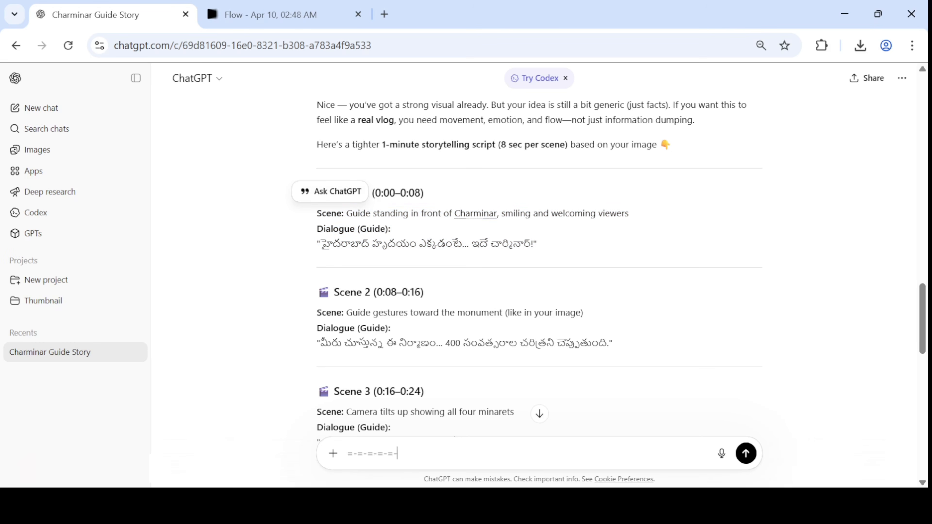
{"action": "left_click_drag", "start_coordinate": [346, 213], "coordinate": [625, 214]}
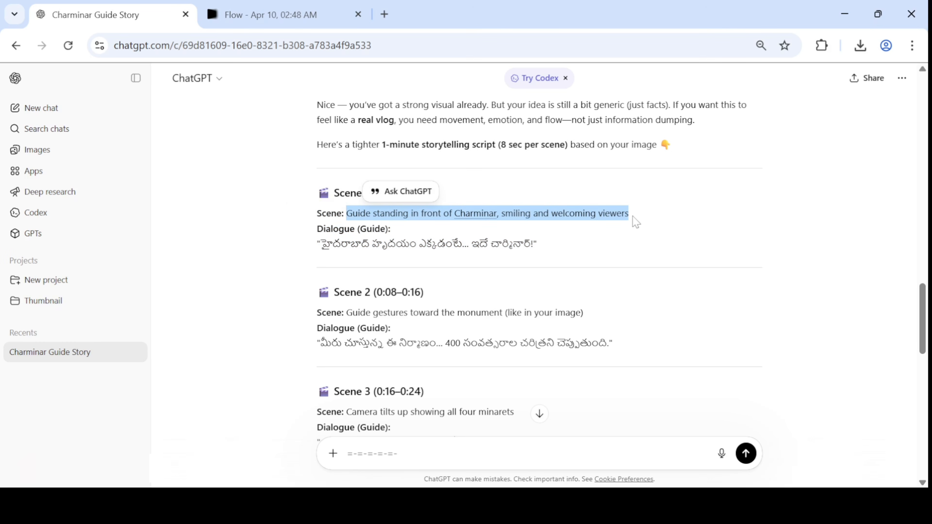
Back in Flow, generate images from the prompt "Guide standing in front of Charminar, smiling and welcoming viewers"
{"action": "left_click", "coordinate": [233, 13]}
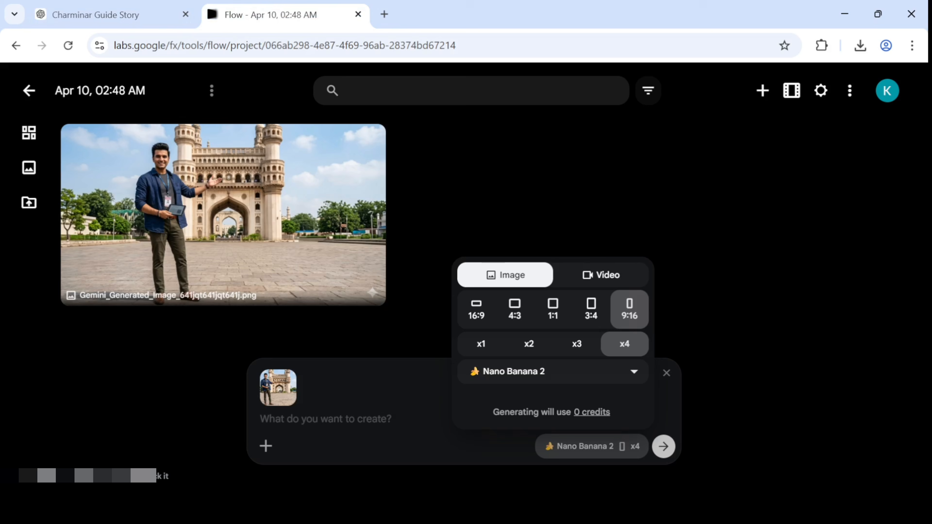
{"action": "left_click", "coordinate": [294, 460]}
{"action": "type", "text": "Guide standing in front of Charminar, smiling and welcoming viewers"}
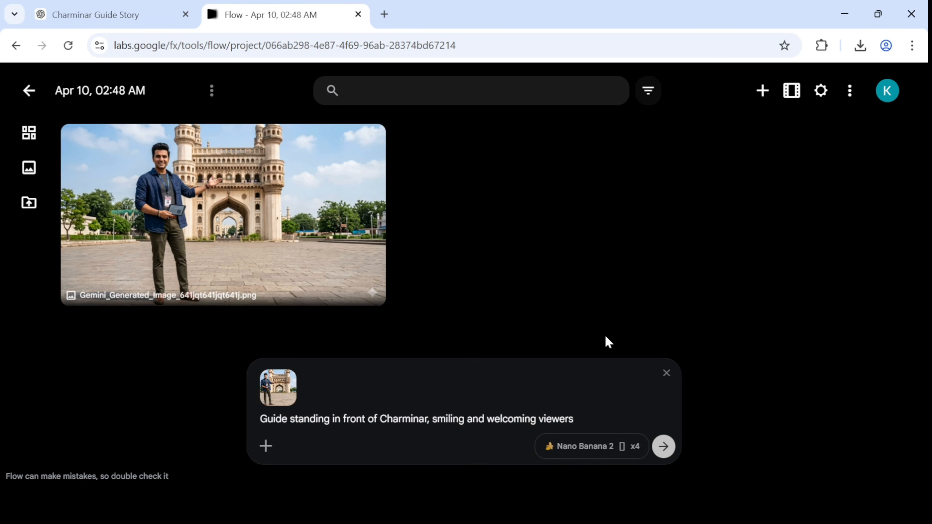
{"action": "left_click", "coordinate": [666, 445]}
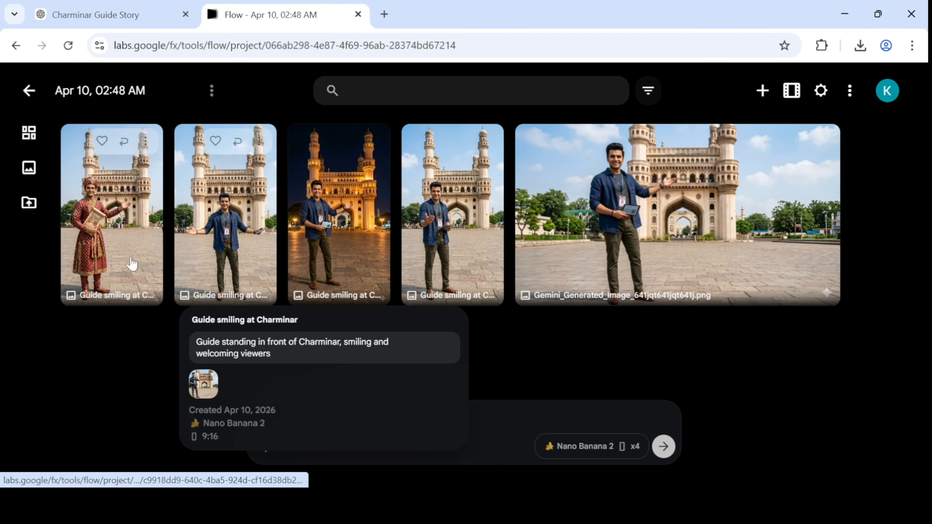
Inspect the first two generated guide images individually at larger size to compare the guide's appearance and pose
{"action": "left_click", "coordinate": [105, 229]}
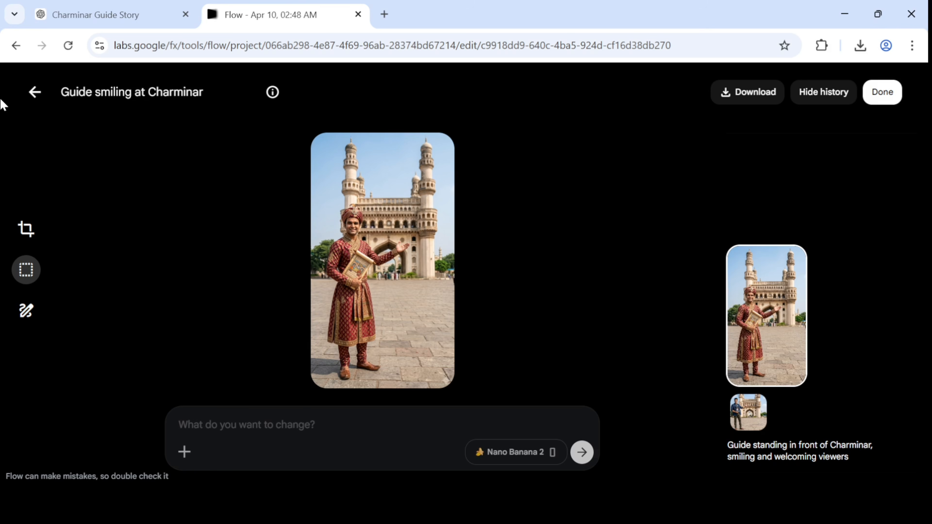
{"action": "left_click", "coordinate": [30, 95]}
{"action": "left_click", "coordinate": [235, 207]}
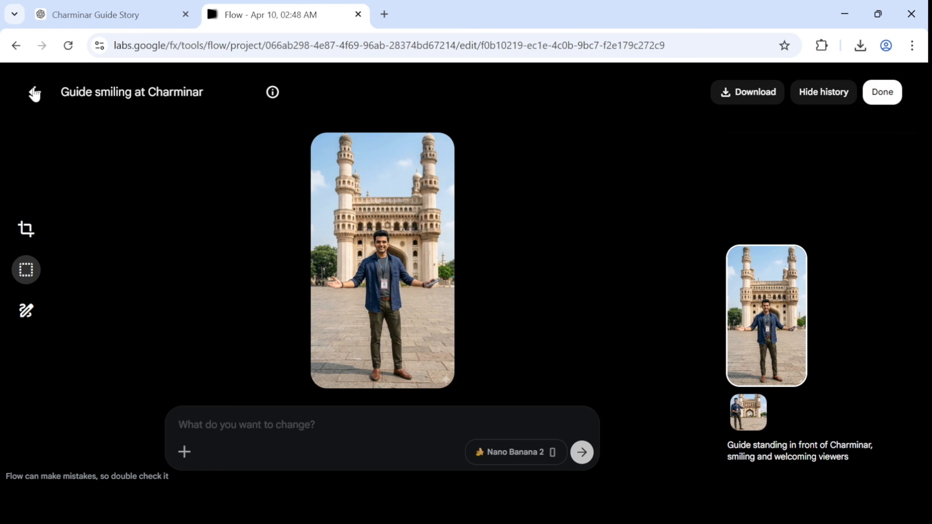
Inspect the third and fourth generated guide images individually at larger size, and return to the project gallery
{"action": "left_click", "coordinate": [34, 94]}
{"action": "left_click", "coordinate": [330, 228]}
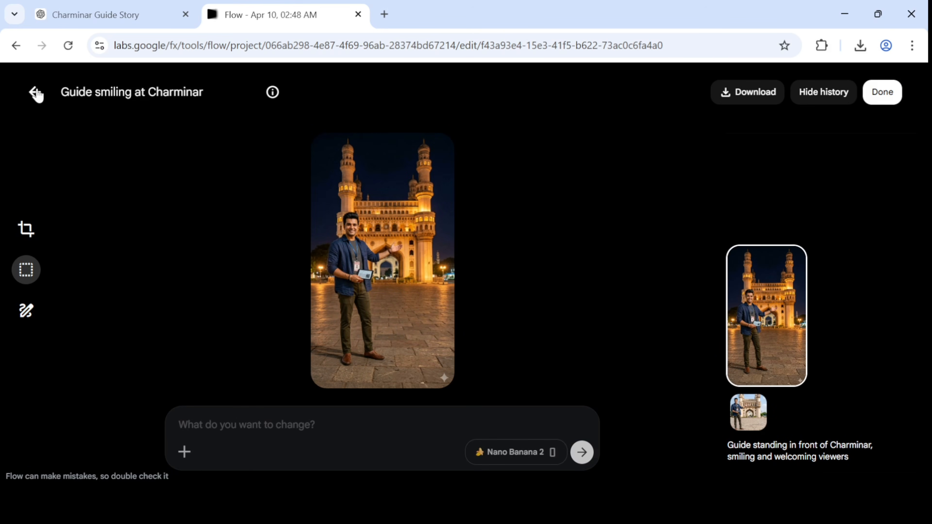
{"action": "left_click", "coordinate": [35, 94]}
{"action": "left_click", "coordinate": [461, 205]}
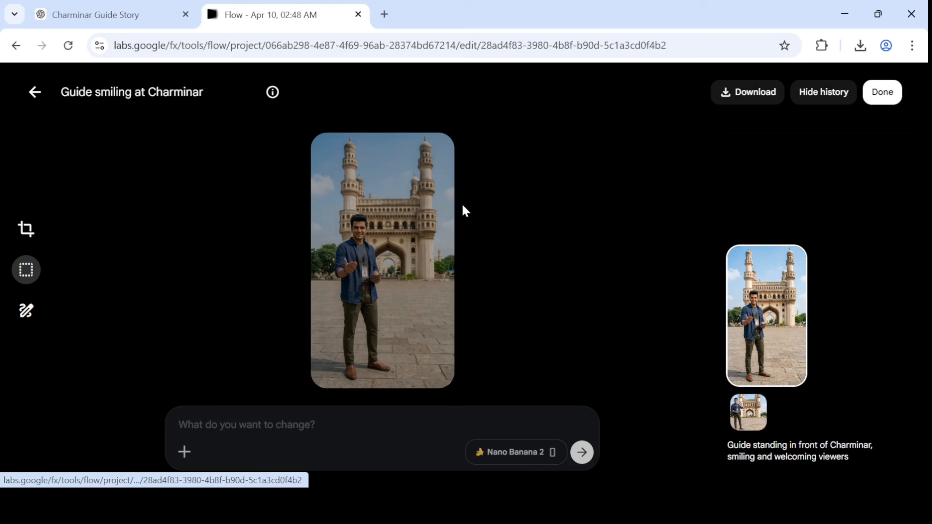
{"action": "left_click", "coordinate": [32, 91]}
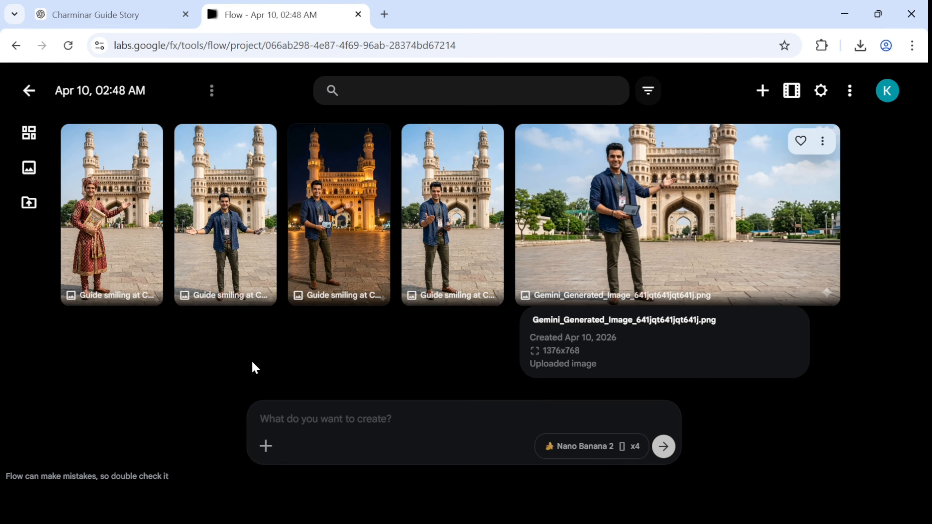
Download the night-time Charminar guide image in the 2K upscaled size
{"action": "left_click", "coordinate": [327, 288]}
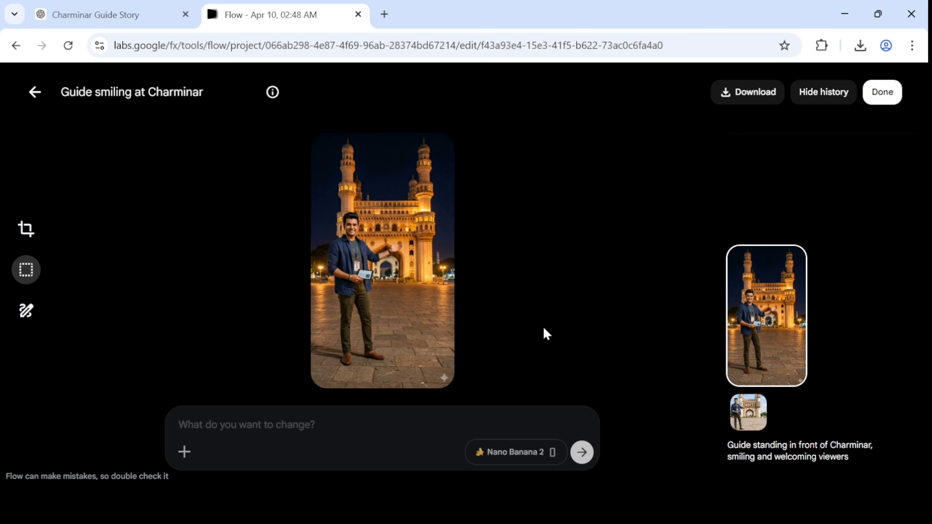
{"action": "left_click", "coordinate": [748, 92]}
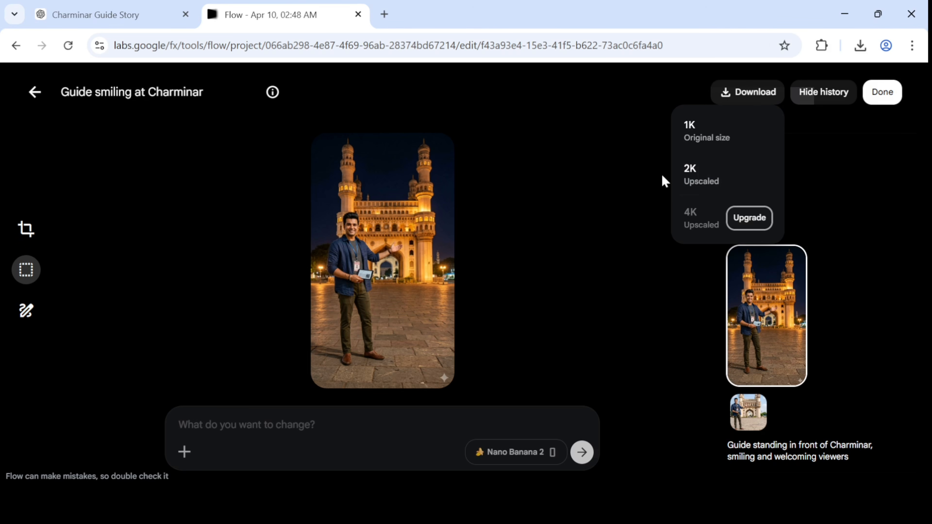
{"action": "left_click", "coordinate": [716, 178]}
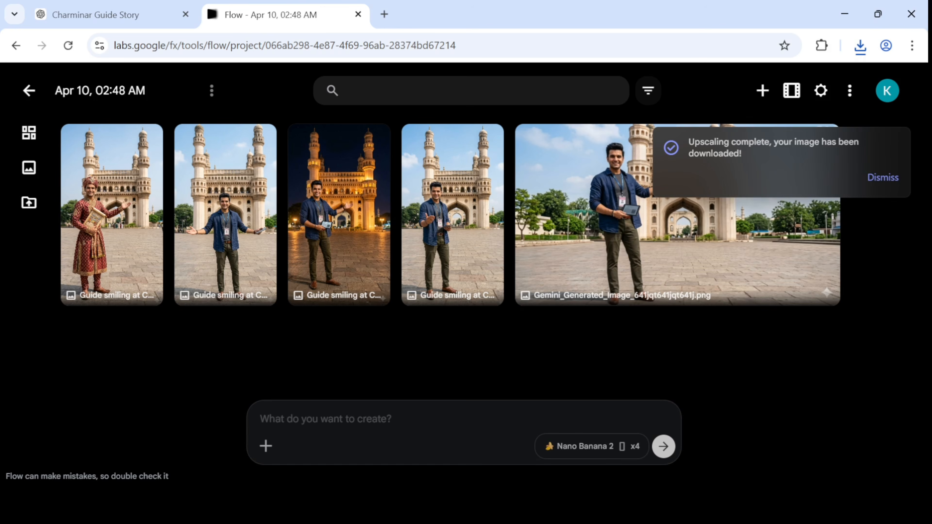
{"action": "left_click", "coordinate": [116, 5]}
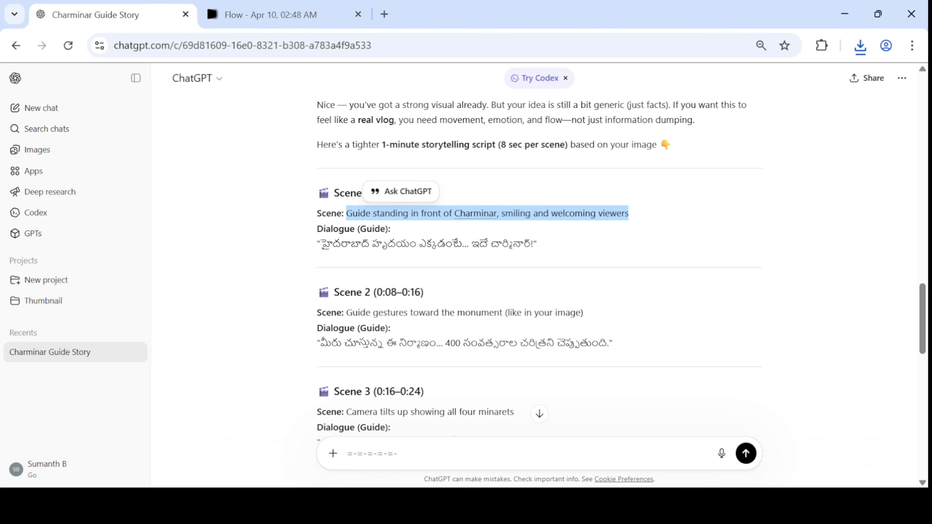
{"action": "left_click_drag", "start_coordinate": [346, 213], "coordinate": [642, 208]}
{"action": "key", "text": "ctrl+c"}
{"action": "left_click", "coordinate": [271, 15]}
{"action": "key", "text": "ctrl+v"}
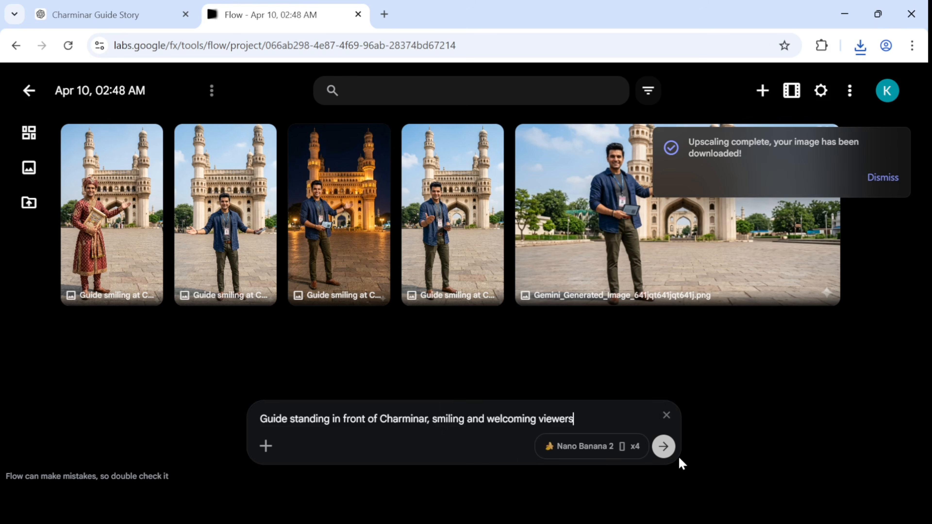
{"action": "left_click", "coordinate": [616, 449]}
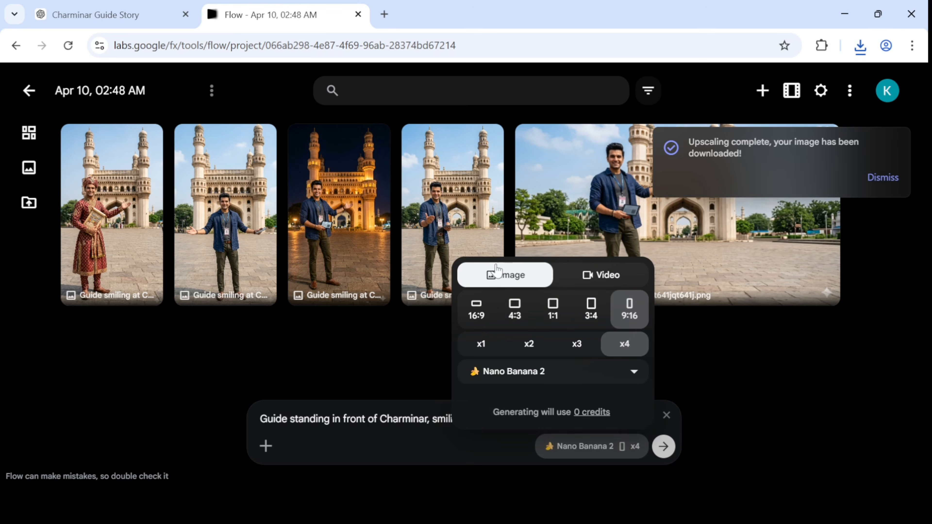
{"action": "left_click", "coordinate": [479, 315]}
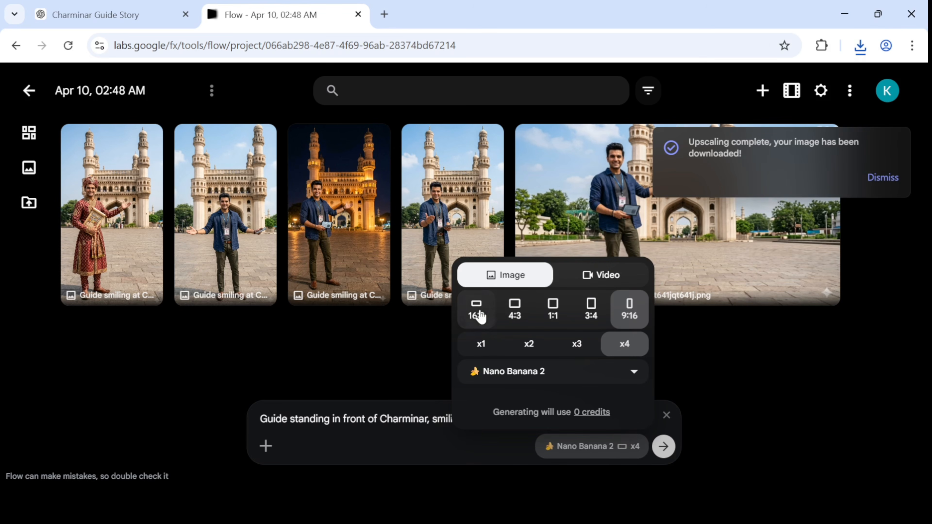
{"action": "left_click", "coordinate": [628, 308]}
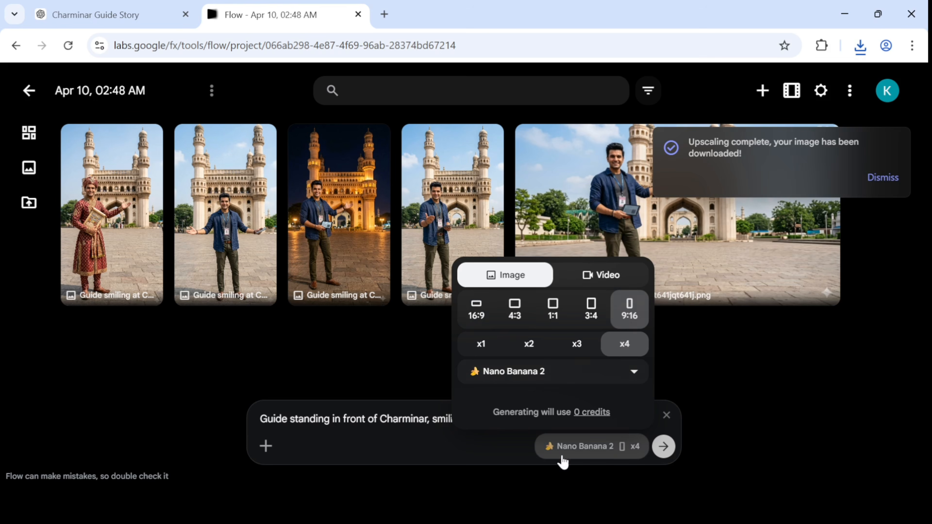
{"action": "left_click", "coordinate": [311, 371]}
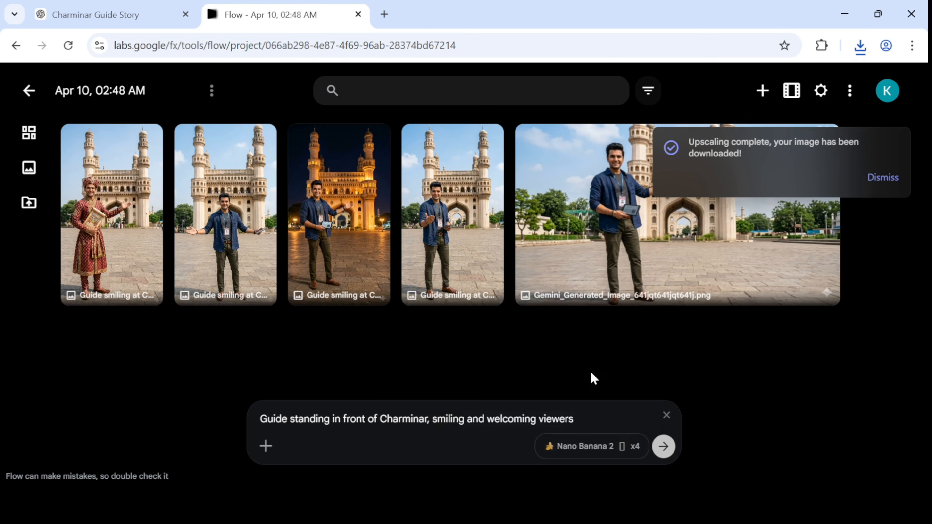
{"action": "left_click", "coordinate": [587, 419]}
{"action": "key", "text": "ctrl+a"}
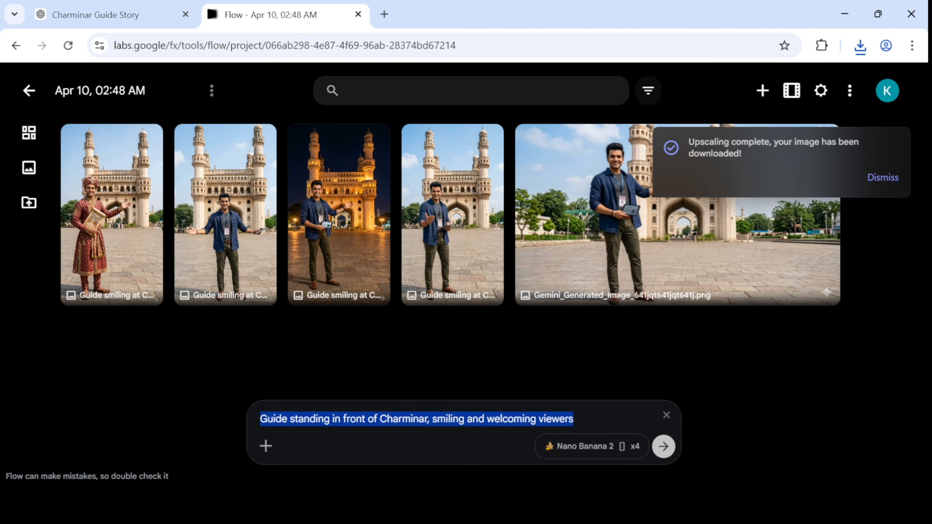
{"action": "key", "text": "BackSpace"}
{"action": "type", "text": "=-"}
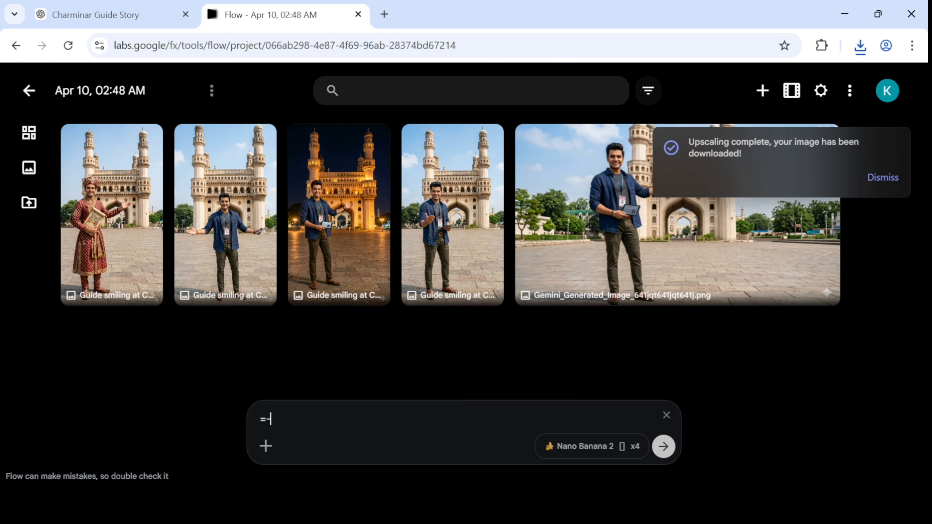
{"action": "key", "text": "BackSpace"}
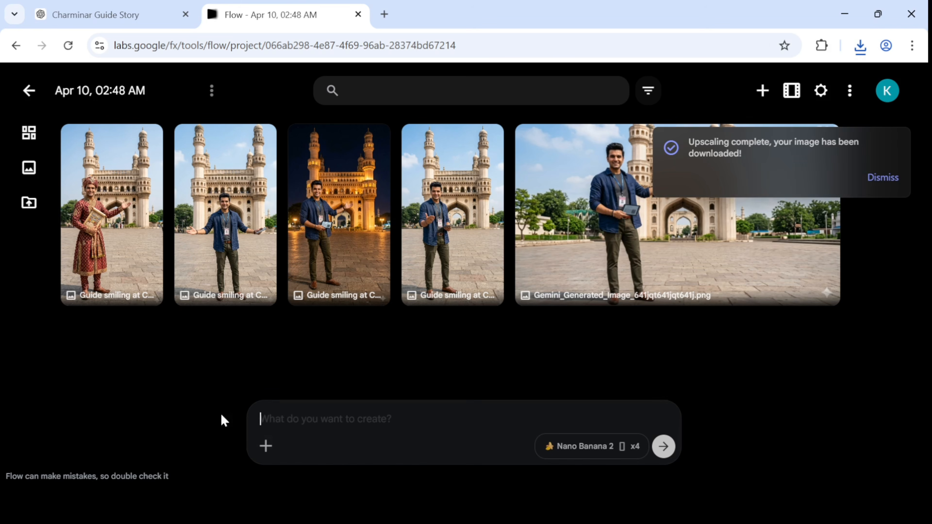
Attach the night-time Charminar guide image to the empty prompt and switch generation to Video in Frames mode
{"action": "left_click", "coordinate": [266, 445]}
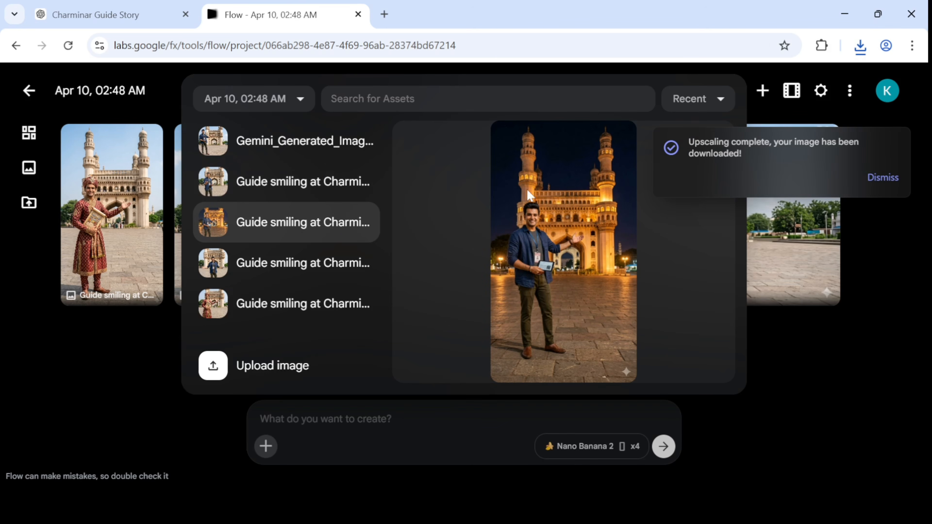
{"action": "left_click", "coordinate": [270, 230]}
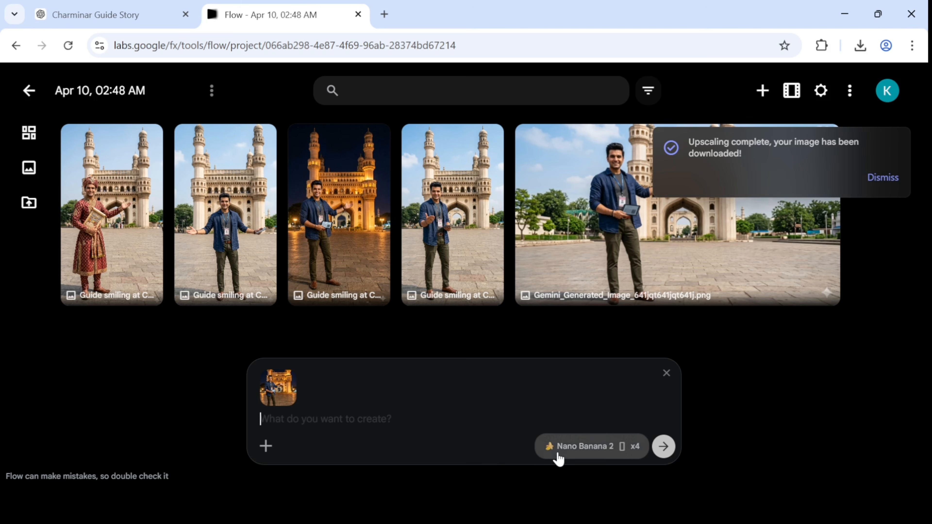
{"action": "type", "text": "="}
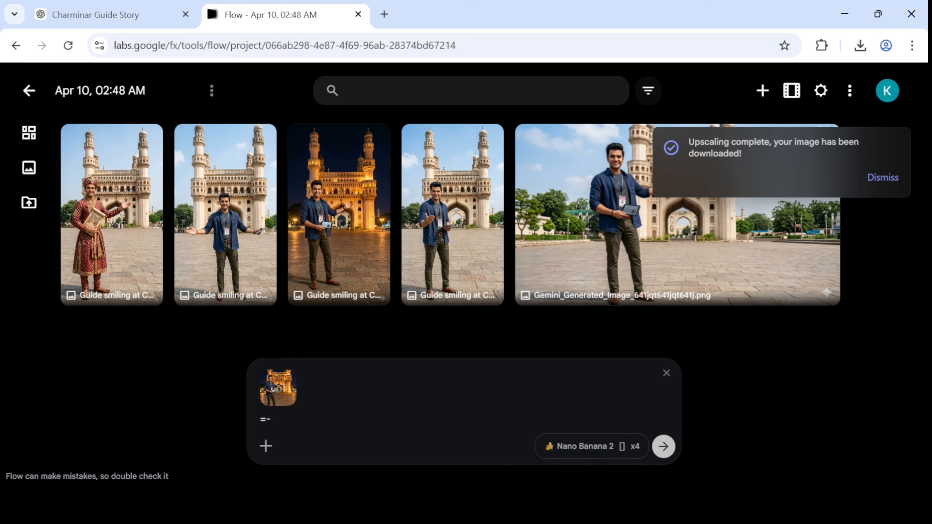
{"action": "key", "text": "BackSpace"}
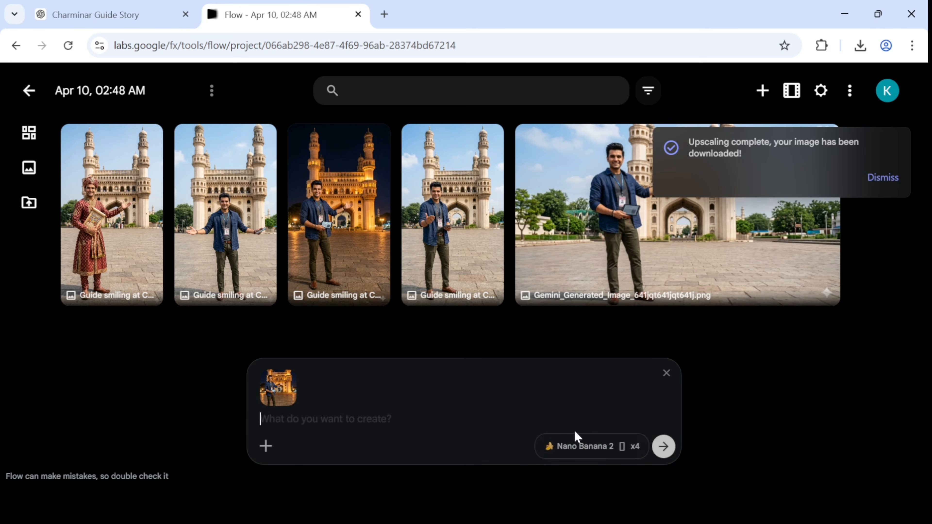
{"action": "left_click", "coordinate": [601, 453]}
{"action": "left_click", "coordinate": [600, 274]}
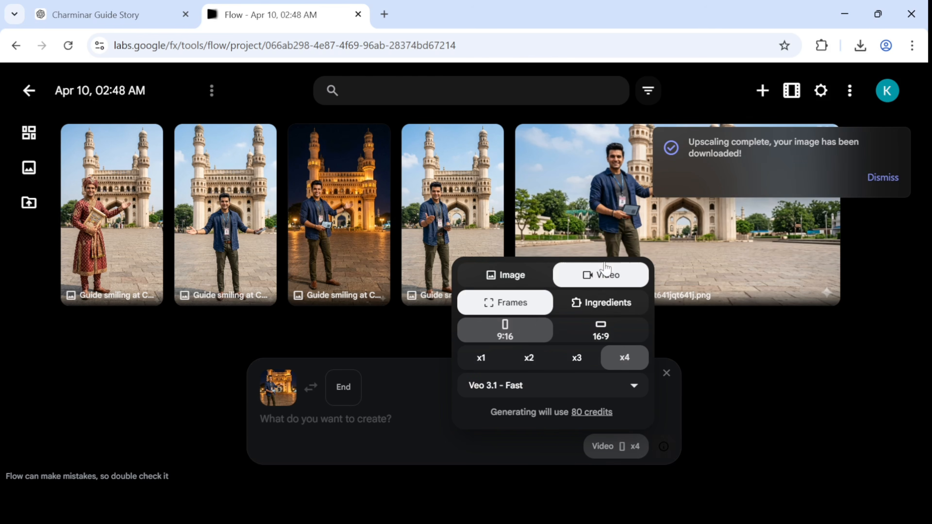
Try the 16:9 video aspect ratio, preview how it crops the night-time start frame, and go back to 9:16
{"action": "left_click", "coordinate": [610, 342]}
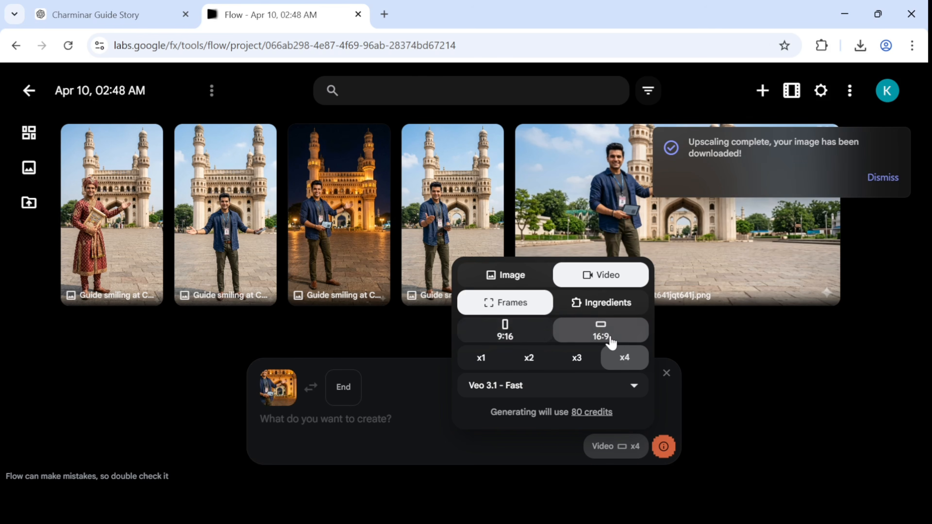
{"action": "left_click", "coordinate": [519, 332]}
{"action": "left_click", "coordinate": [588, 327]}
{"action": "left_click", "coordinate": [506, 330]}
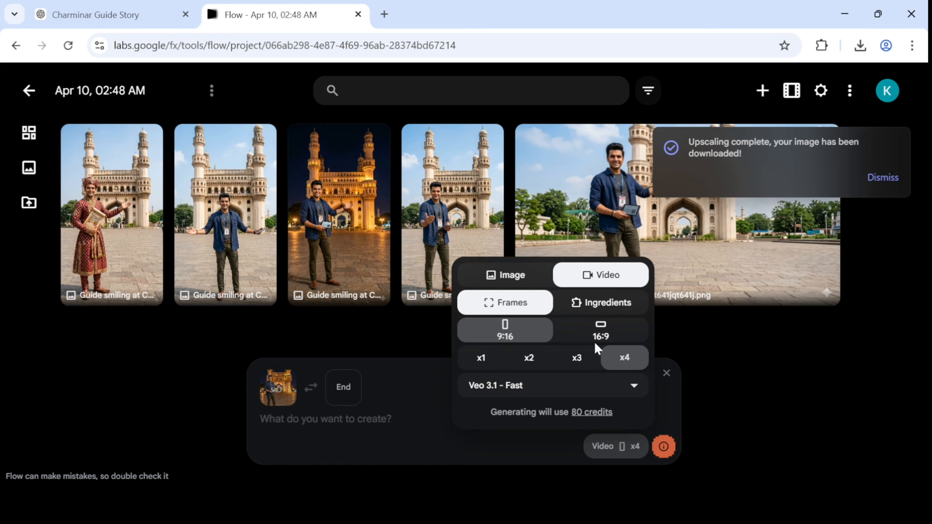
{"action": "left_click", "coordinate": [601, 333]}
{"action": "mouse_move", "coordinate": [288, 404]}
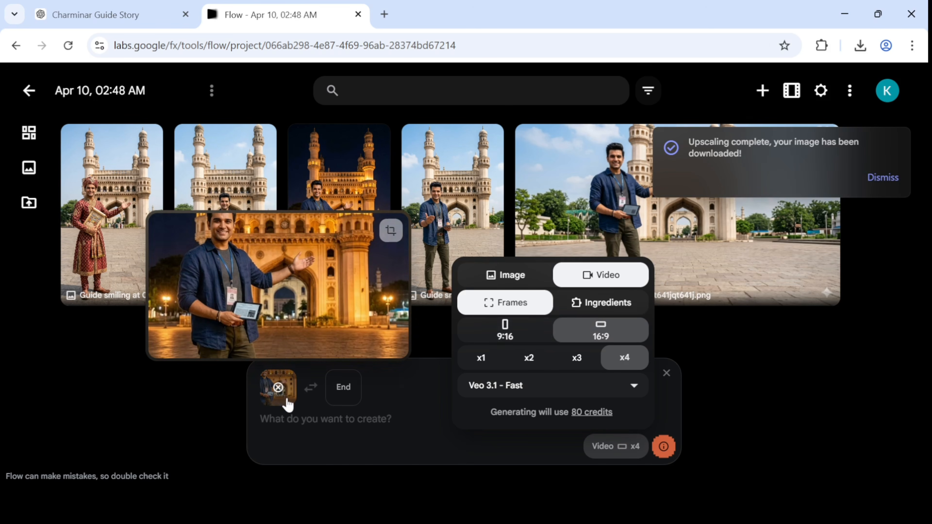
{"action": "left_click", "coordinate": [524, 337]}
Compare the credit cost of the output counts and Veo models, settling on one output (x1) with Veo 3.1 - Fast
{"action": "left_click", "coordinate": [484, 358]}
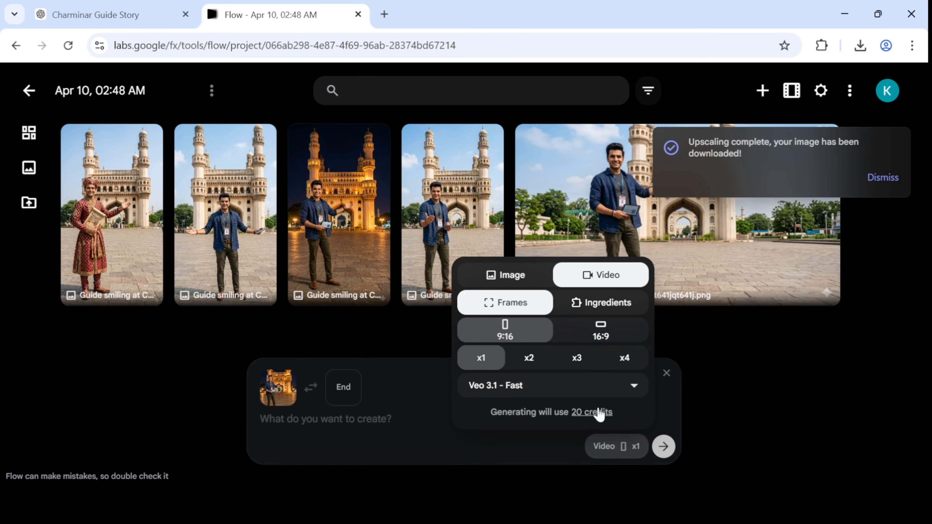
{"action": "left_click", "coordinate": [528, 360]}
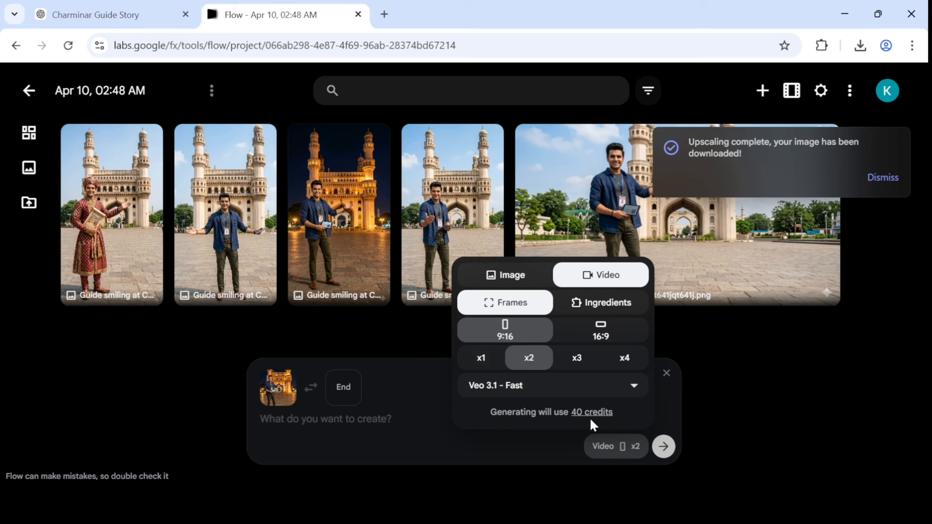
{"action": "left_click", "coordinate": [585, 361]}
{"action": "left_click", "coordinate": [625, 358]}
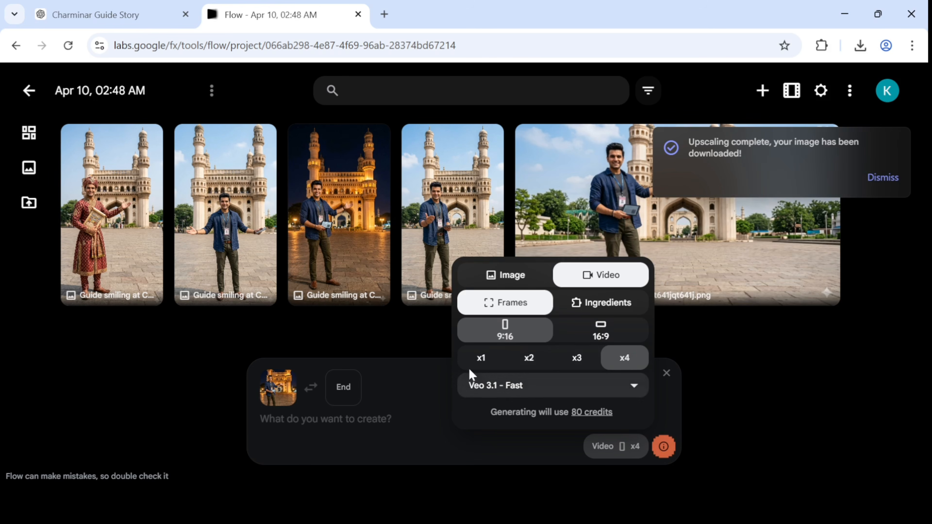
{"action": "left_click", "coordinate": [484, 357]}
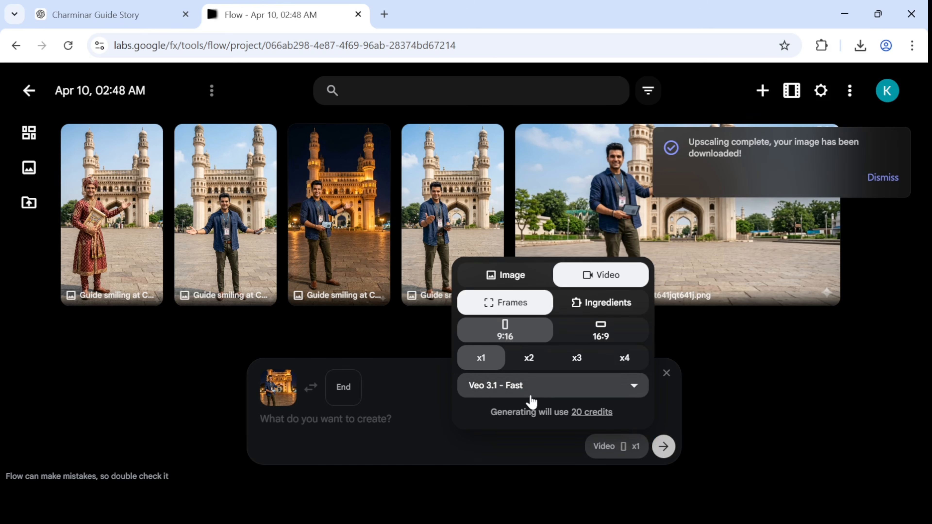
{"action": "left_click", "coordinate": [537, 398]}
{"action": "left_click", "coordinate": [539, 288]}
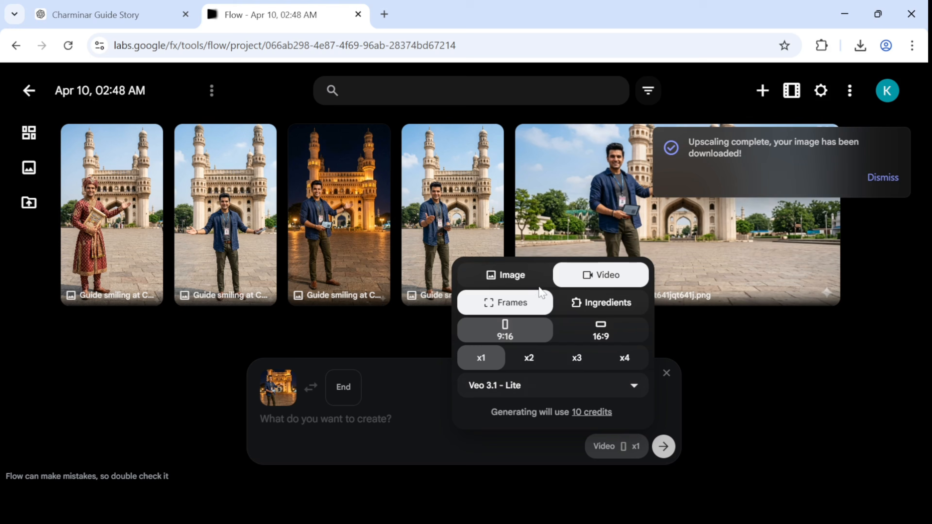
{"action": "left_click", "coordinate": [567, 392]}
{"action": "left_click", "coordinate": [553, 322]}
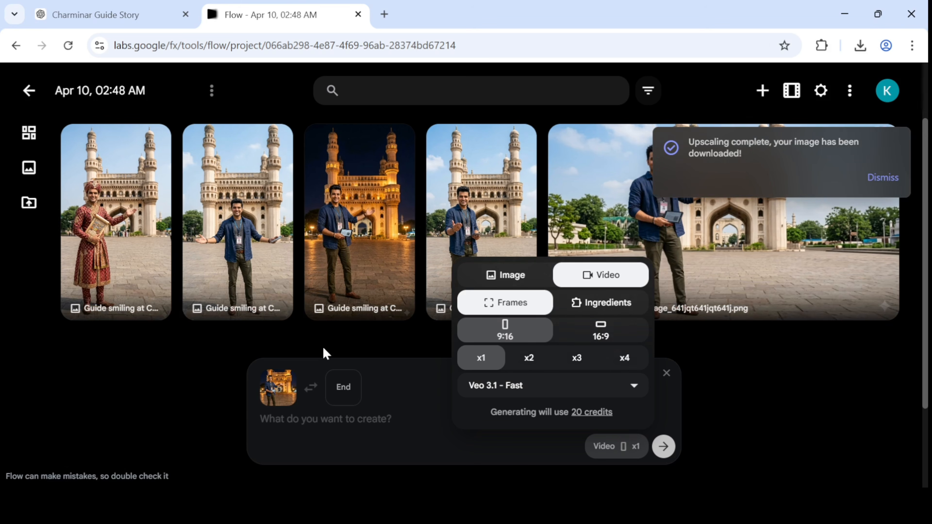
Switch to the ChatGPT script and copy Scene 1's full text, including the scene description and the guide's Telugu dialogue
{"action": "left_click", "coordinate": [123, 6]}
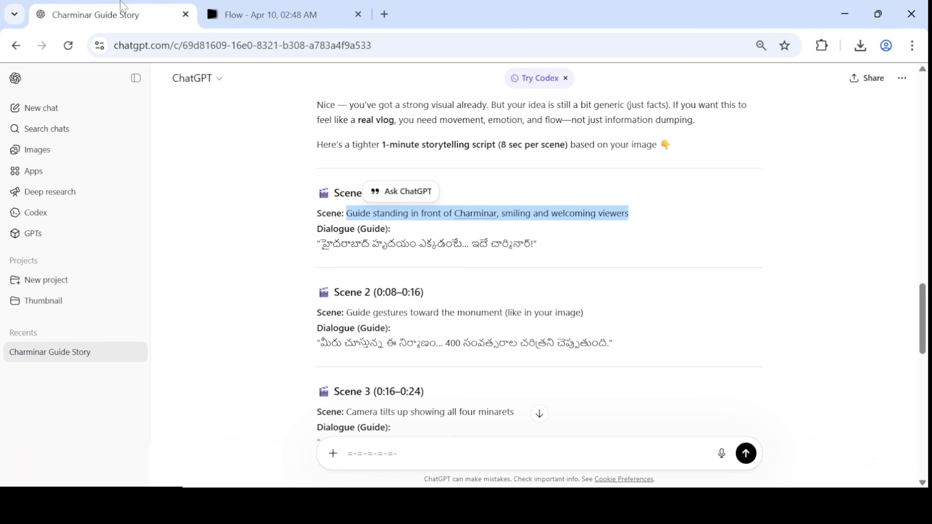
{"action": "left_click", "coordinate": [491, 268]}
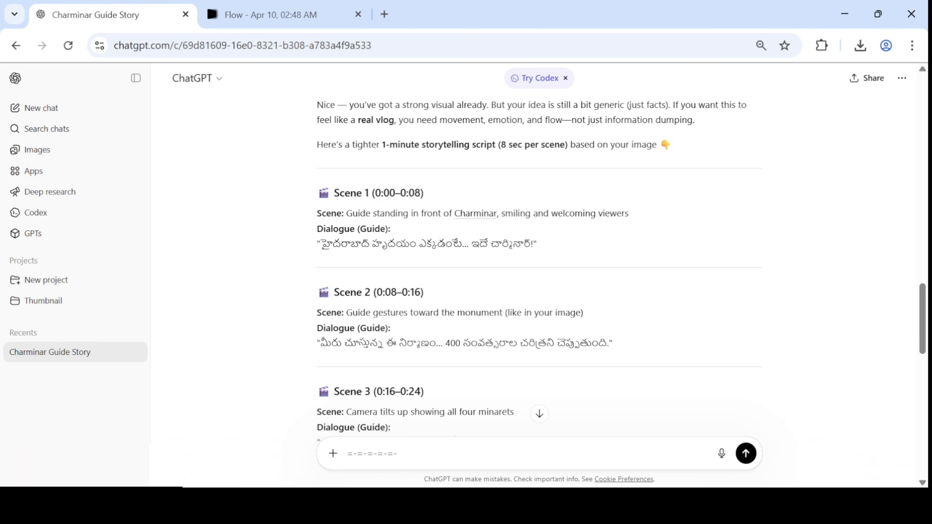
{"action": "left_click_drag", "start_coordinate": [426, 235], "coordinate": [557, 244]}
{"action": "key", "text": "ctrl+c"}
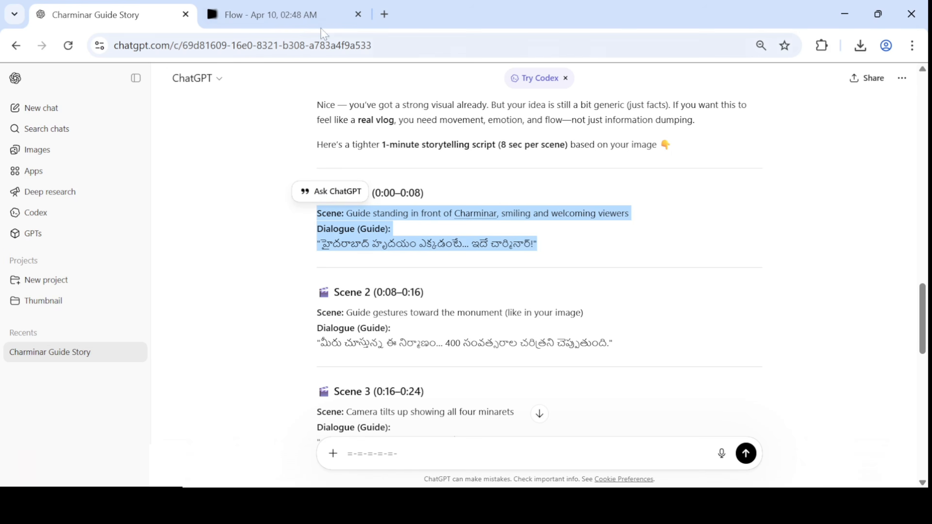
Switch back to Flow, paste Scene 1's text as the prompt, check the video settings and generate the clip
{"action": "left_click", "coordinate": [321, 17]}
{"action": "left_click", "coordinate": [325, 419]}
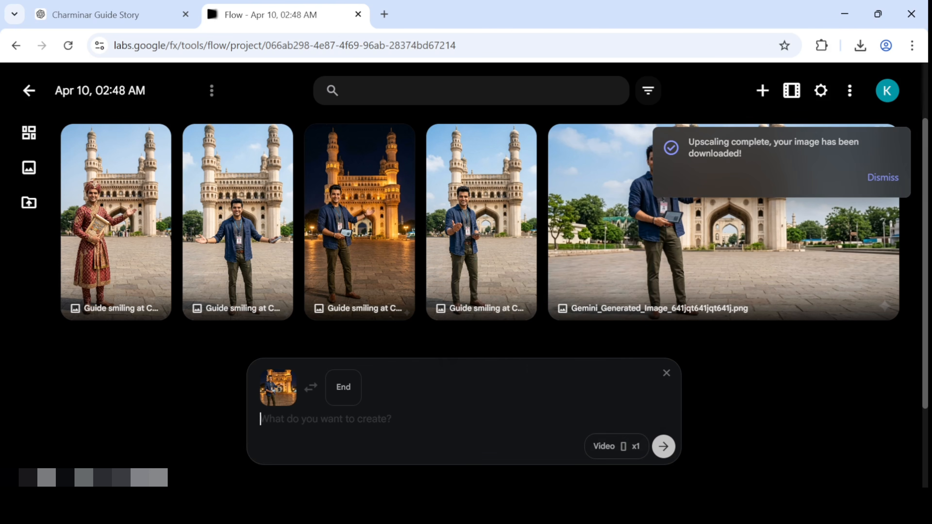
{"action": "key", "text": "ctrl+v"}
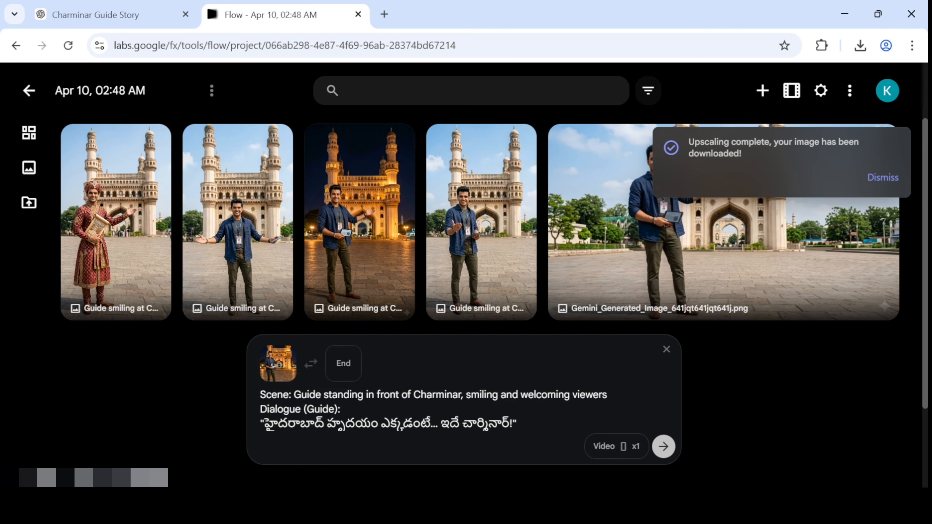
{"action": "left_click", "coordinate": [616, 452]}
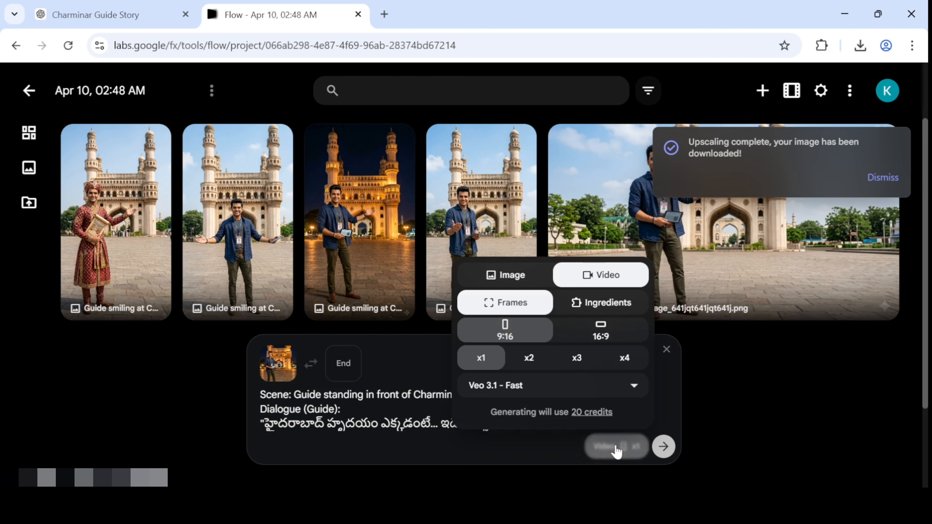
{"action": "left_click", "coordinate": [608, 455]}
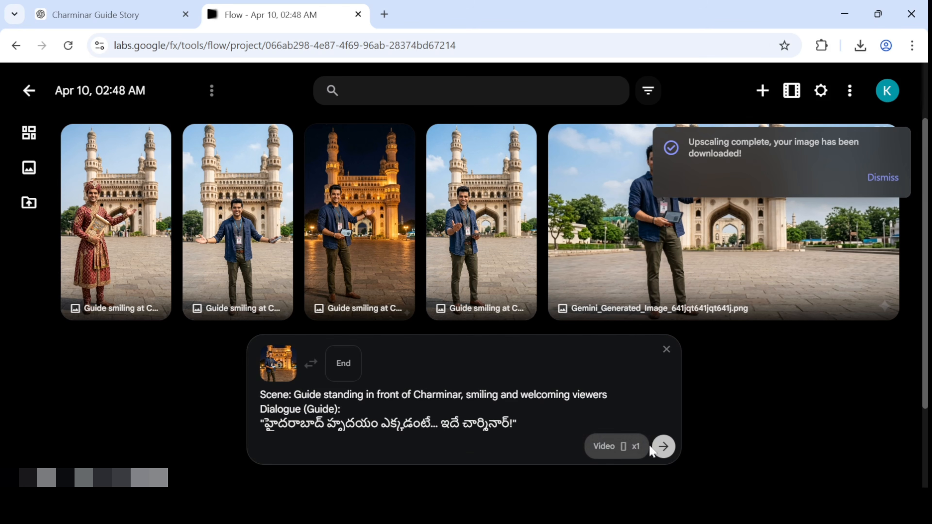
{"action": "left_click", "coordinate": [665, 450]}
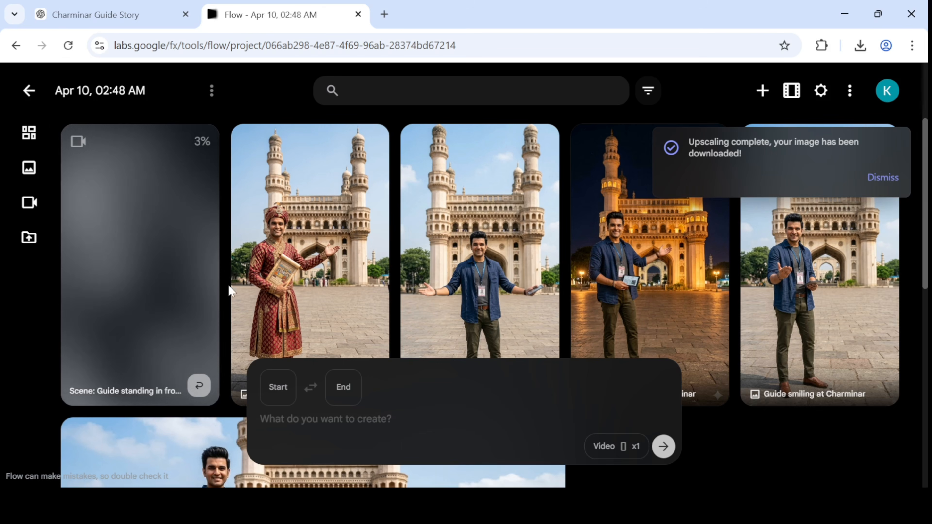
Open the generated Scene 1 clip of the guide and review its playback, including in full screen
{"action": "scroll", "coordinate": [201, 301], "scroll_direction": "down", "scroll_amount": 1}
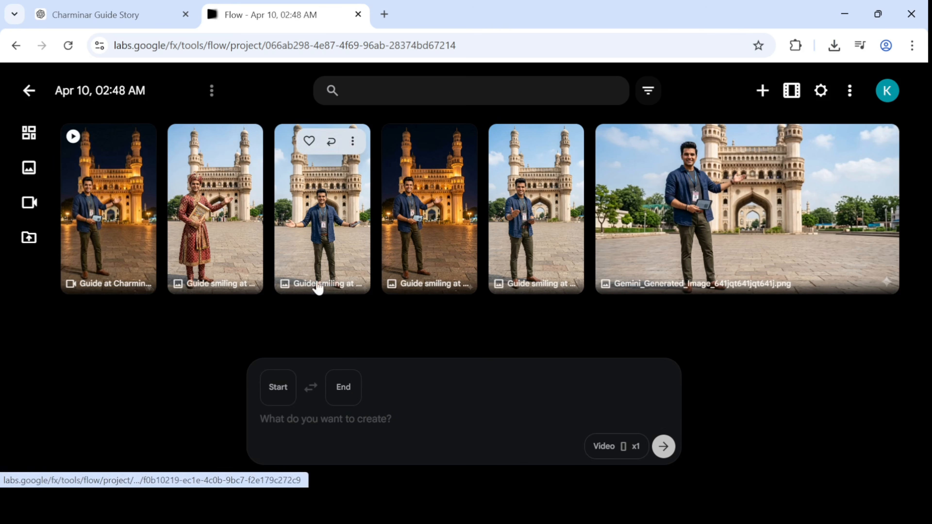
{"action": "mouse_move", "coordinate": [90, 239]}
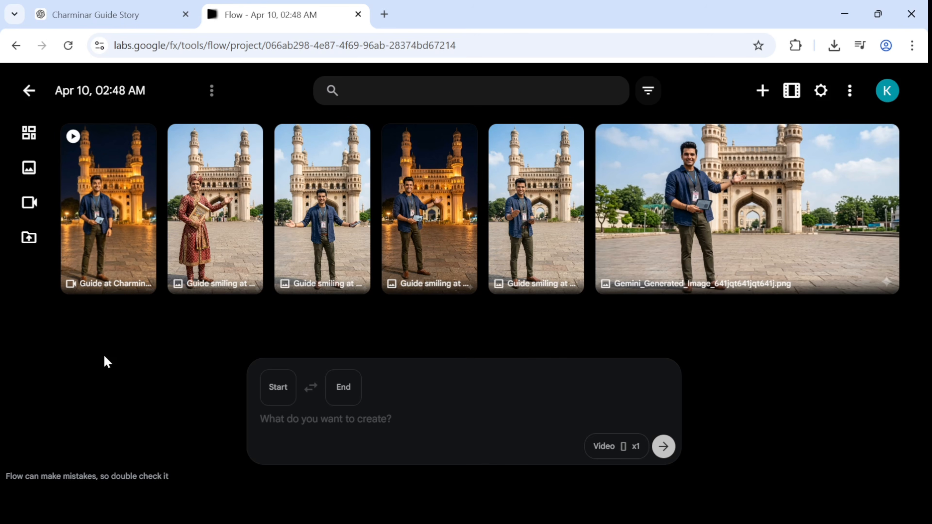
{"action": "left_click", "coordinate": [124, 245]}
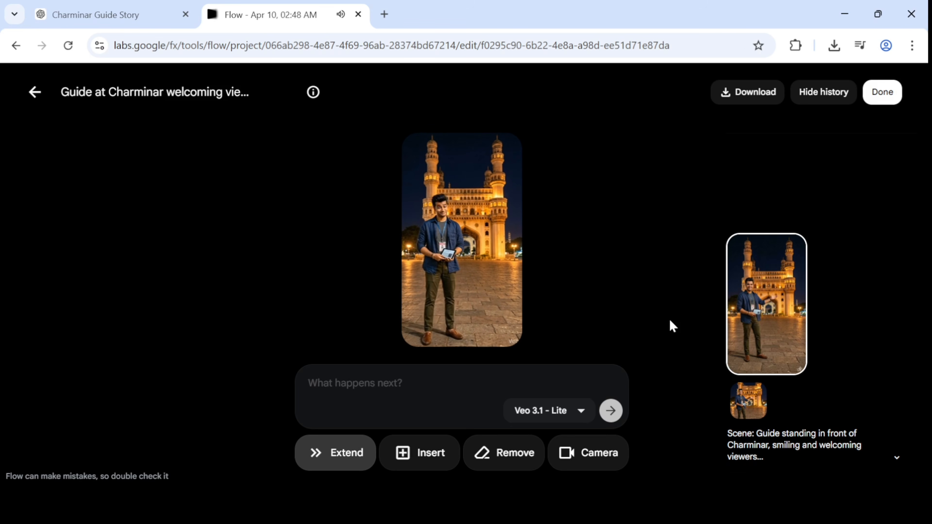
{"action": "mouse_move", "coordinate": [424, 330]}
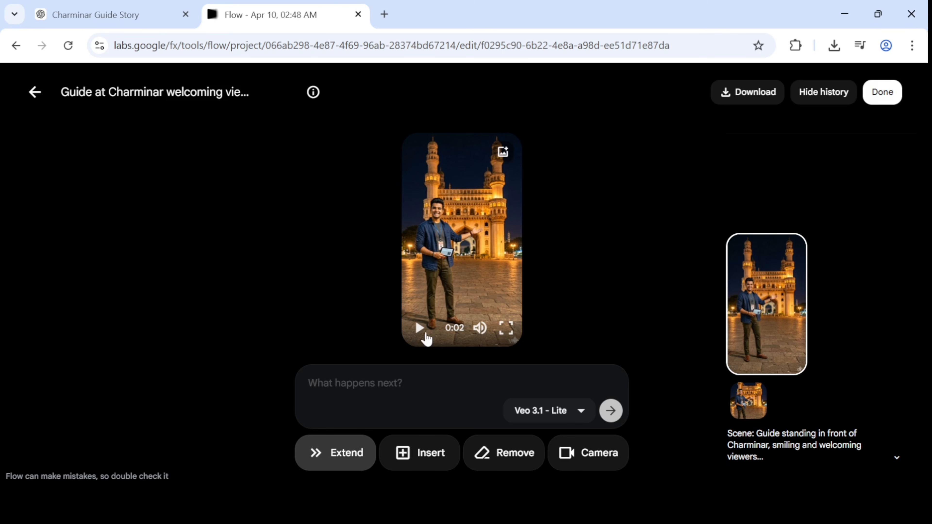
{"action": "left_click", "coordinate": [478, 330]}
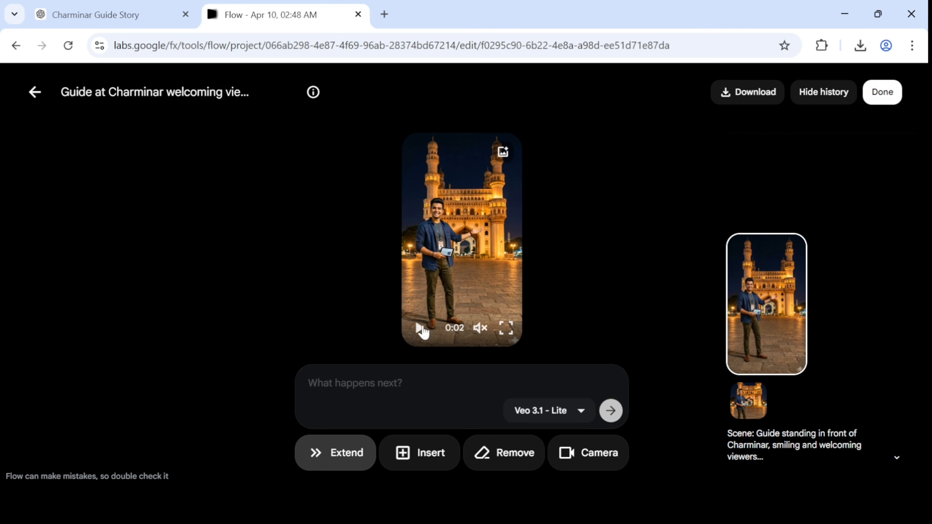
{"action": "left_click", "coordinate": [421, 328]}
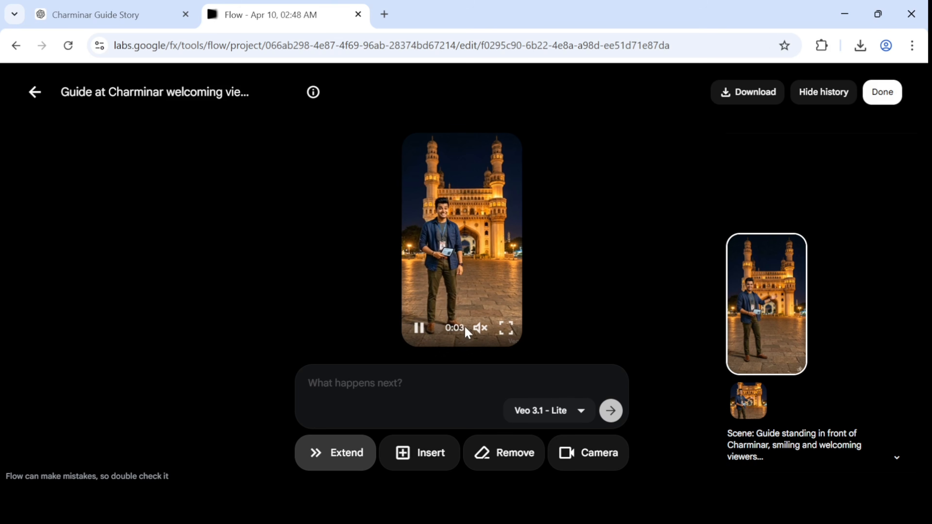
{"action": "left_click", "coordinate": [506, 328]}
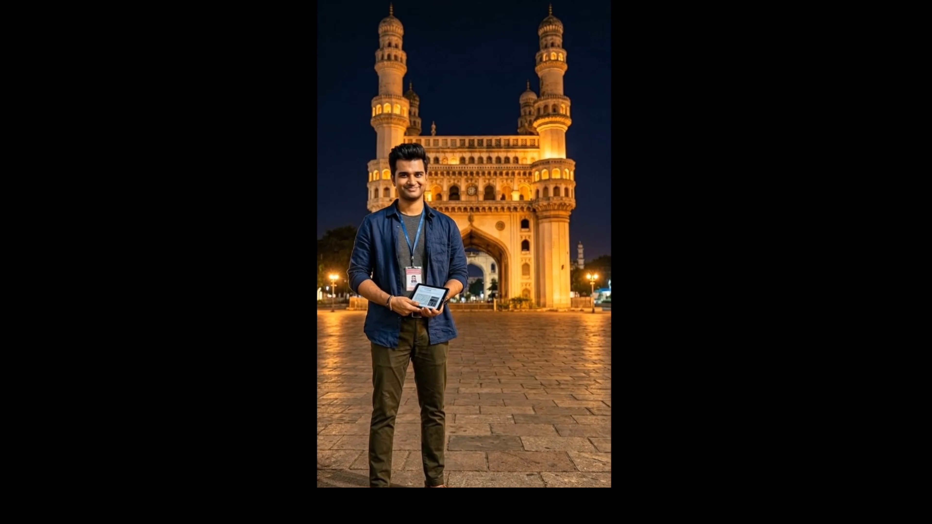
{"action": "left_click", "coordinate": [913, 505]}
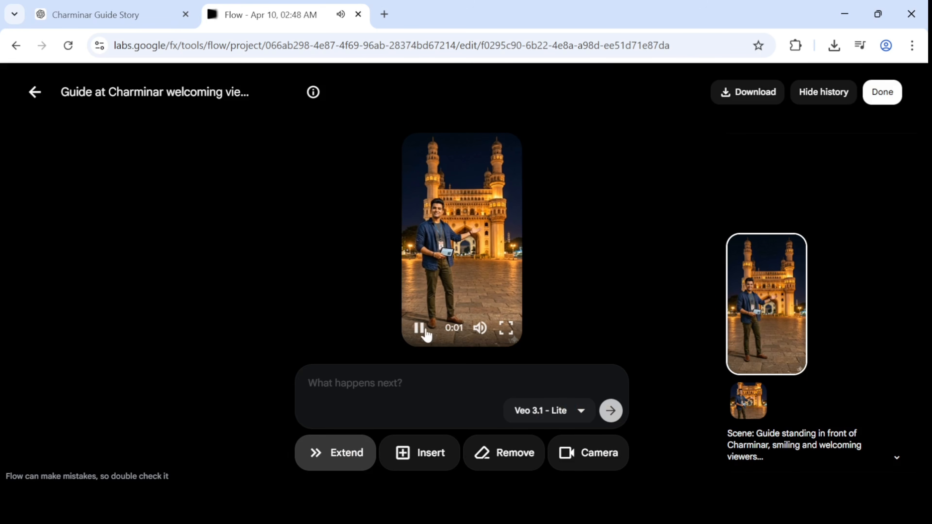
{"action": "left_click", "coordinate": [476, 330]}
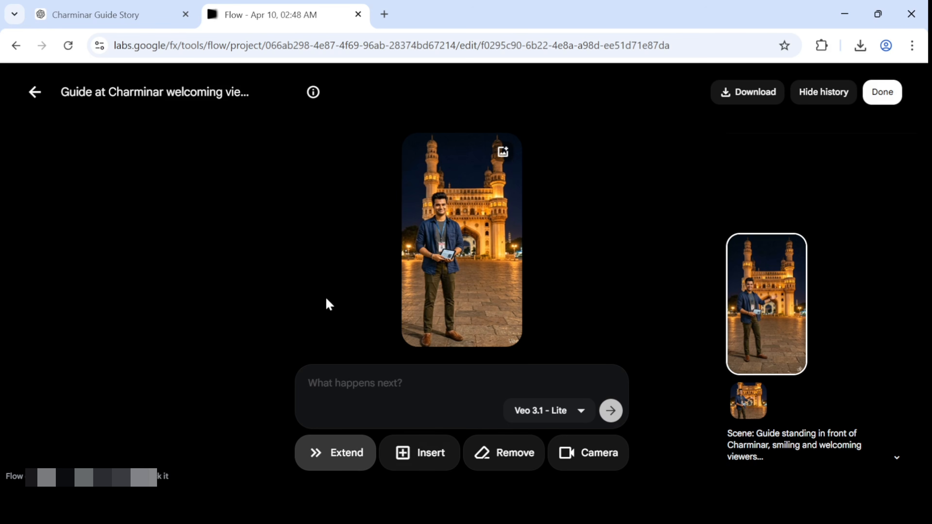
Switch to the ChatGPT script and copy Scene 2's full text with its Telugu dialogue
{"action": "left_click", "coordinate": [121, 15]}
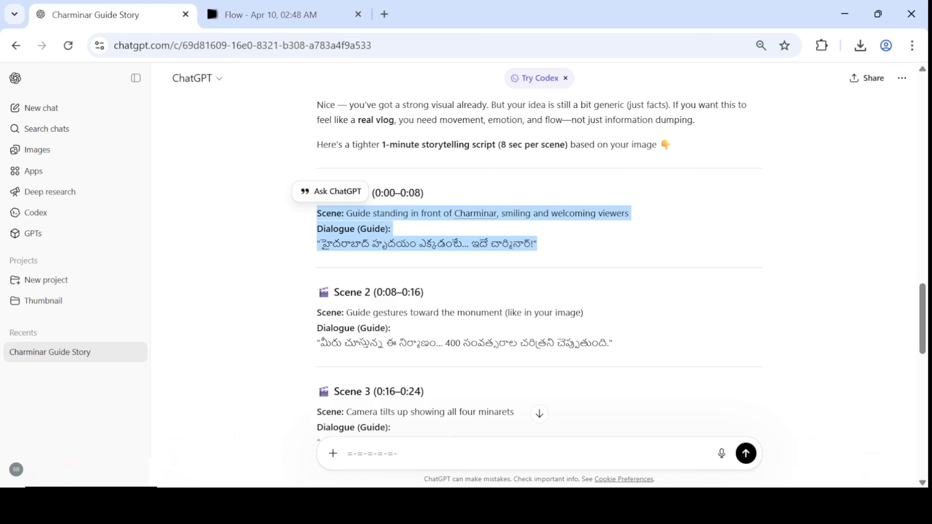
{"action": "left_click_drag", "start_coordinate": [317, 312], "coordinate": [616, 345]}
{"action": "key", "text": "ctrl+c"}
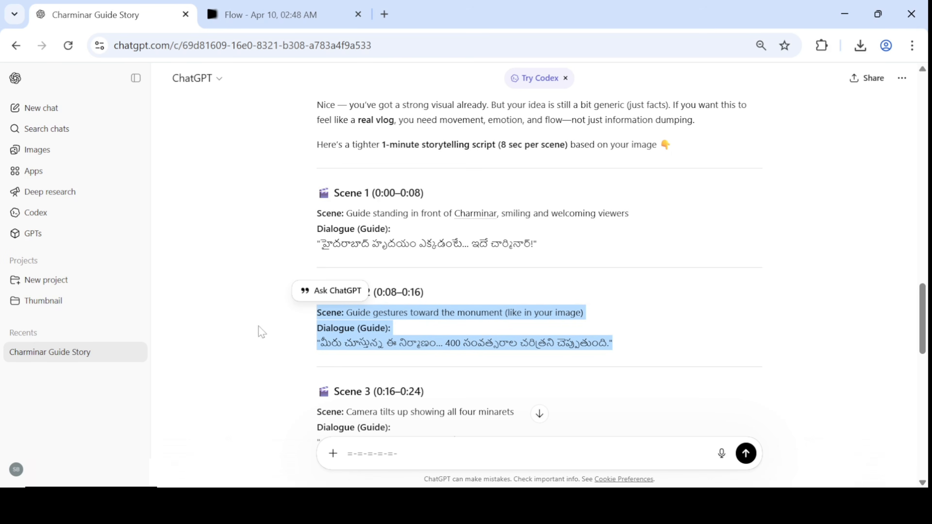
Back in Flow, extend the clip with Scene 2's pasted text, using the Veo 3.1 - Fast model
{"action": "left_click", "coordinate": [278, 17]}
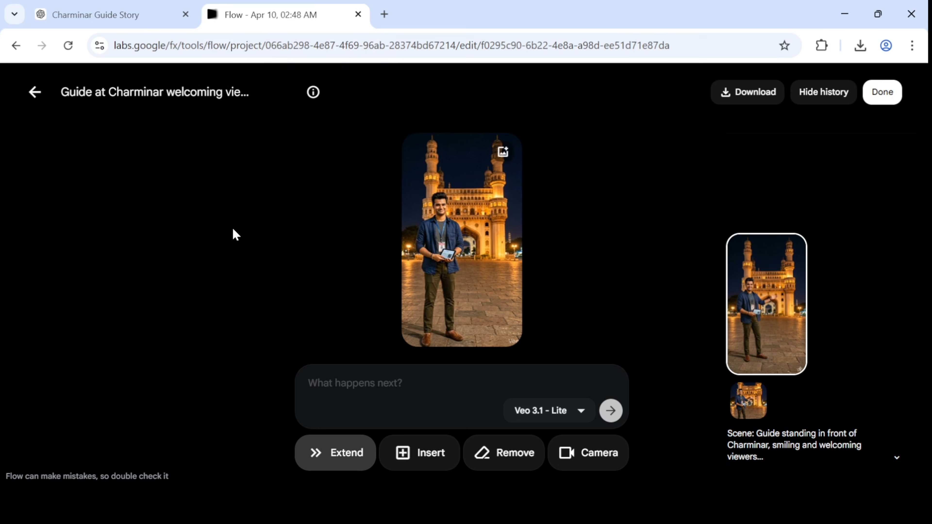
{"action": "left_click", "coordinate": [358, 421]}
{"action": "key", "text": "ctrl+v"}
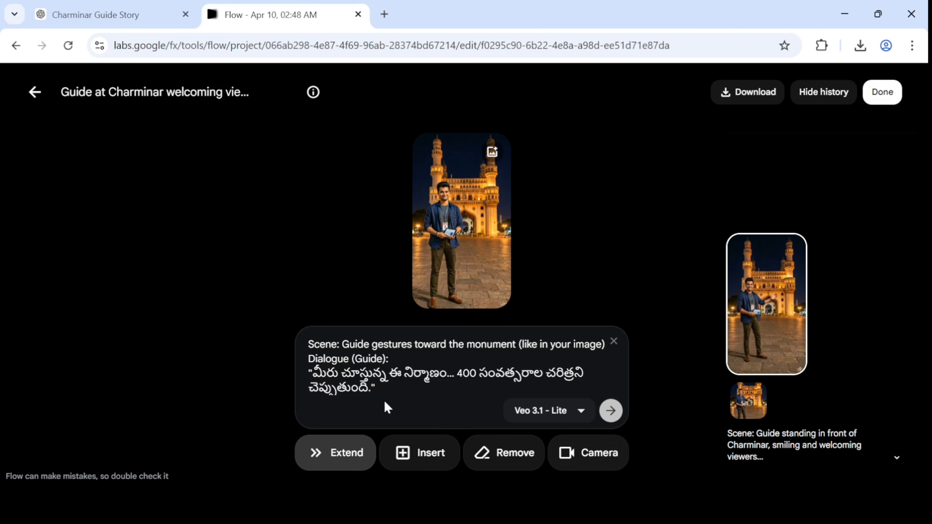
{"action": "left_click", "coordinate": [548, 422]}
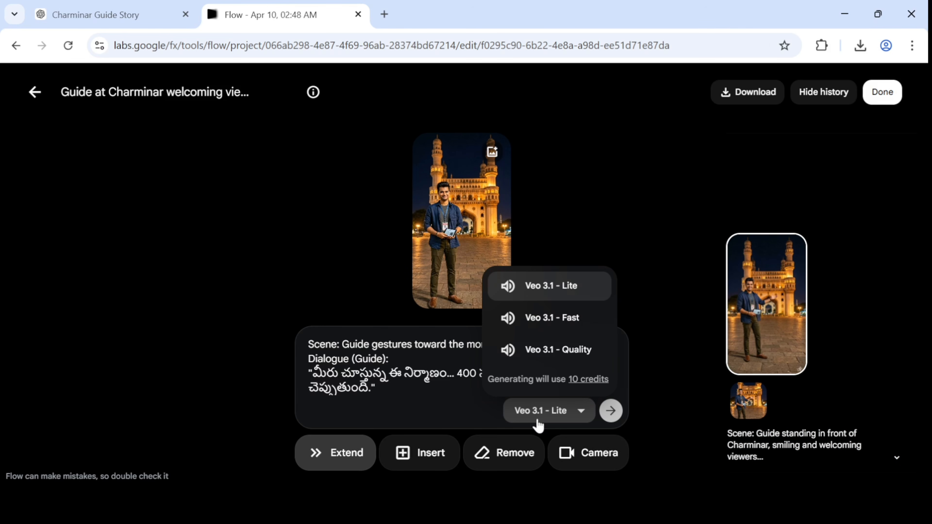
{"action": "left_click", "coordinate": [542, 324]}
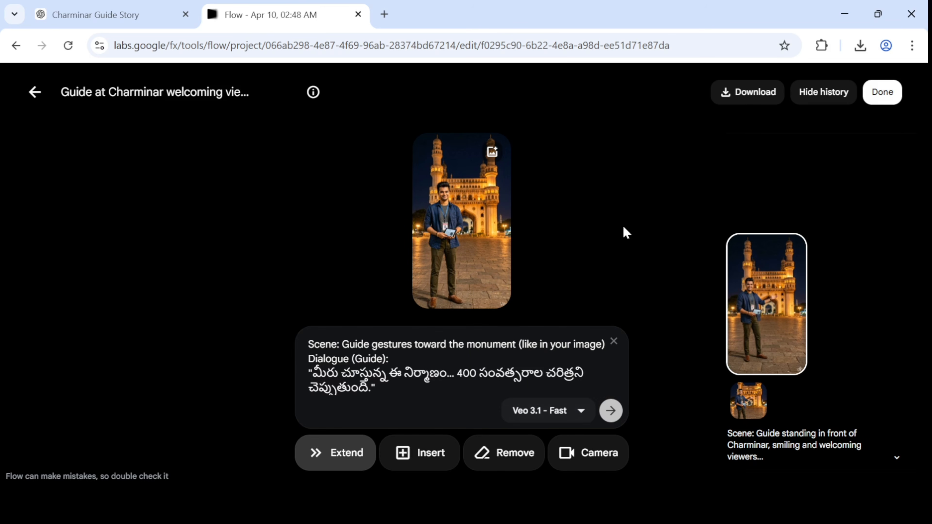
{"action": "left_click", "coordinate": [570, 413]}
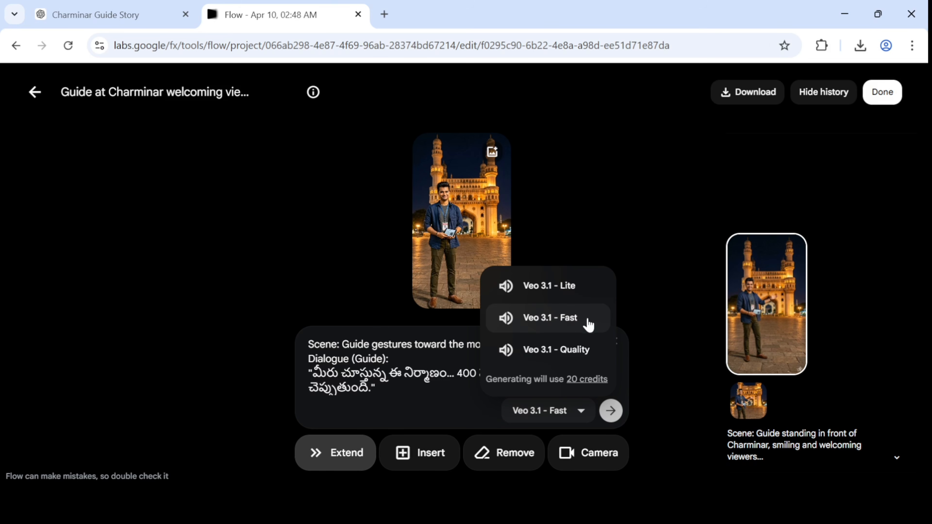
{"action": "left_click", "coordinate": [560, 328]}
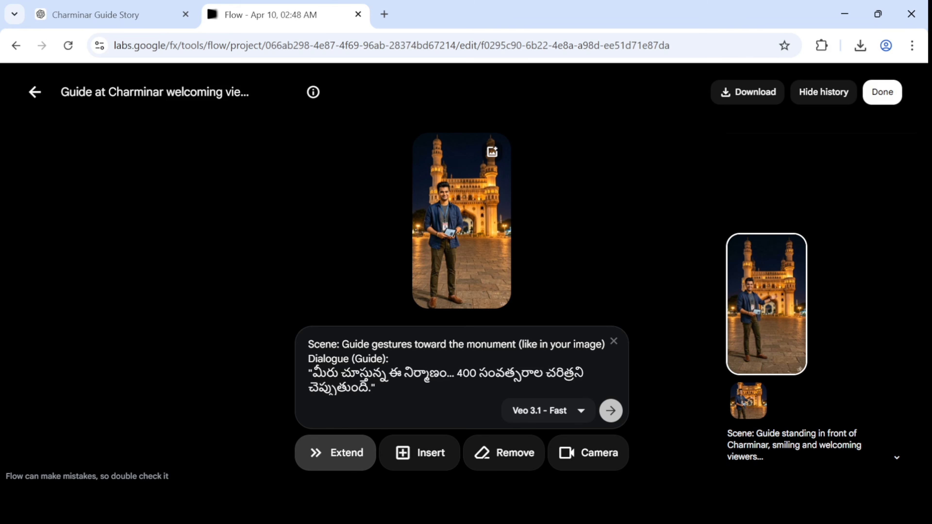
{"action": "left_click", "coordinate": [611, 411]}
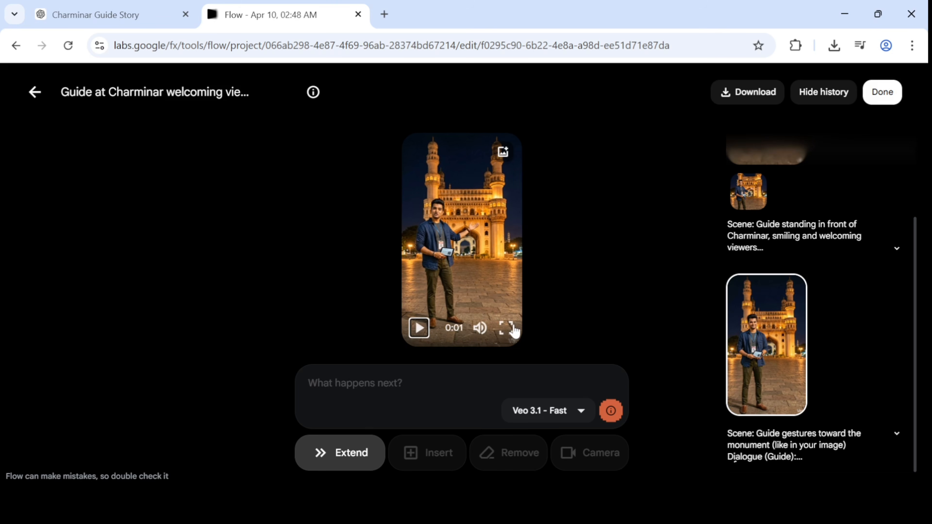
Review the extended video in full screen and check the model choice, keeping Veo 3.1 - Fast
{"action": "left_click", "coordinate": [507, 328]}
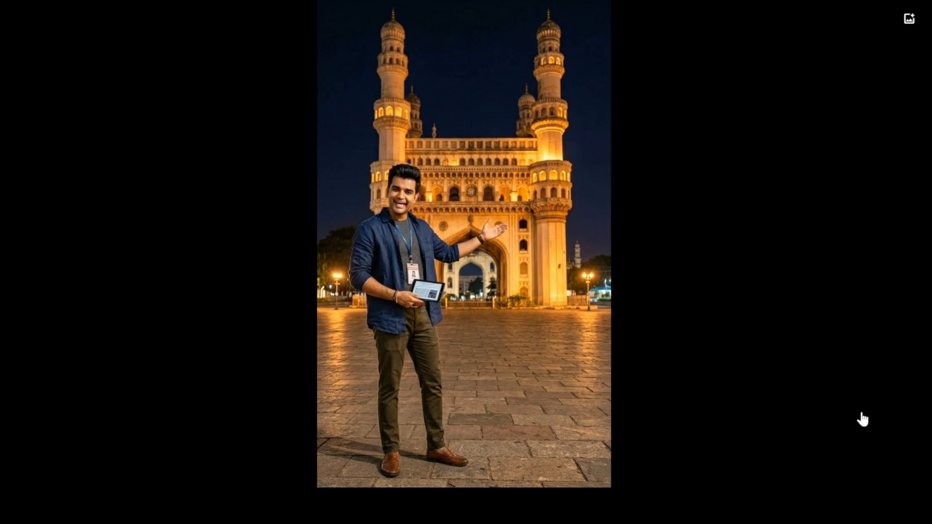
{"action": "key", "text": "Escape"}
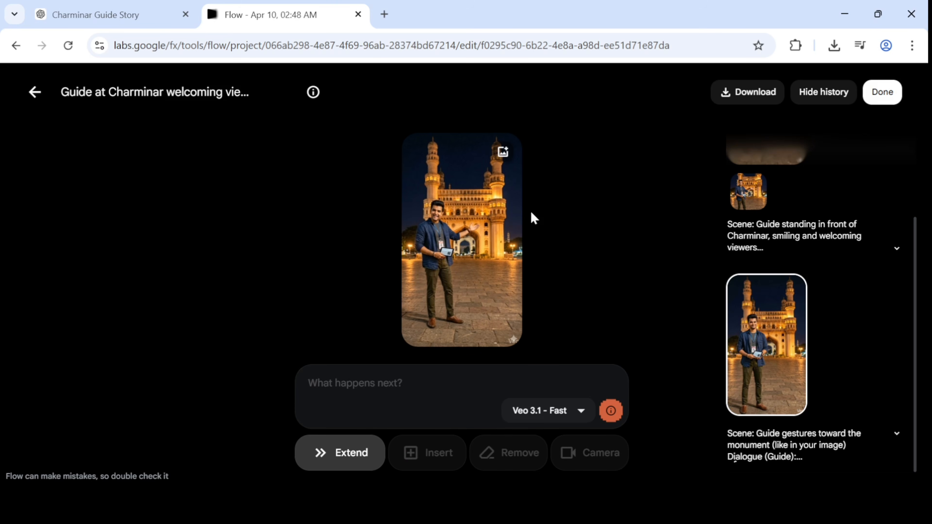
{"action": "left_click", "coordinate": [505, 328]}
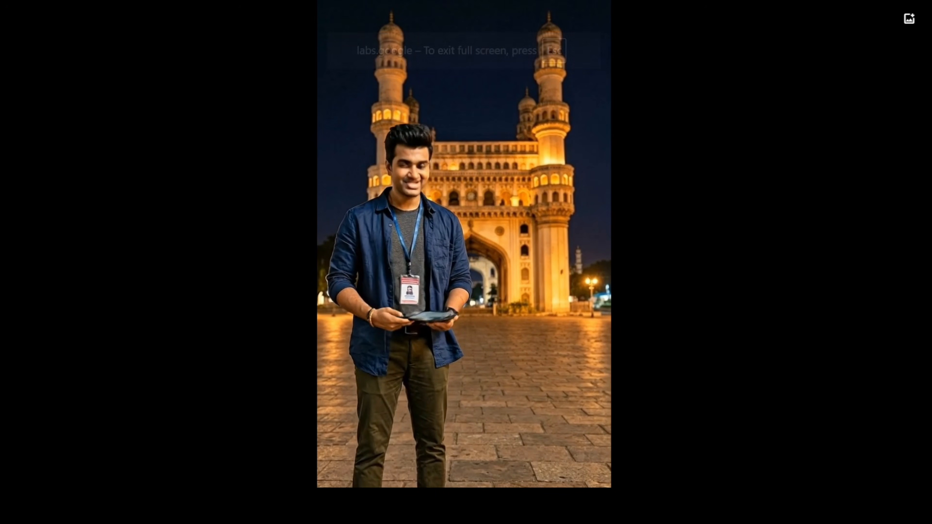
{"action": "key", "text": "Escape"}
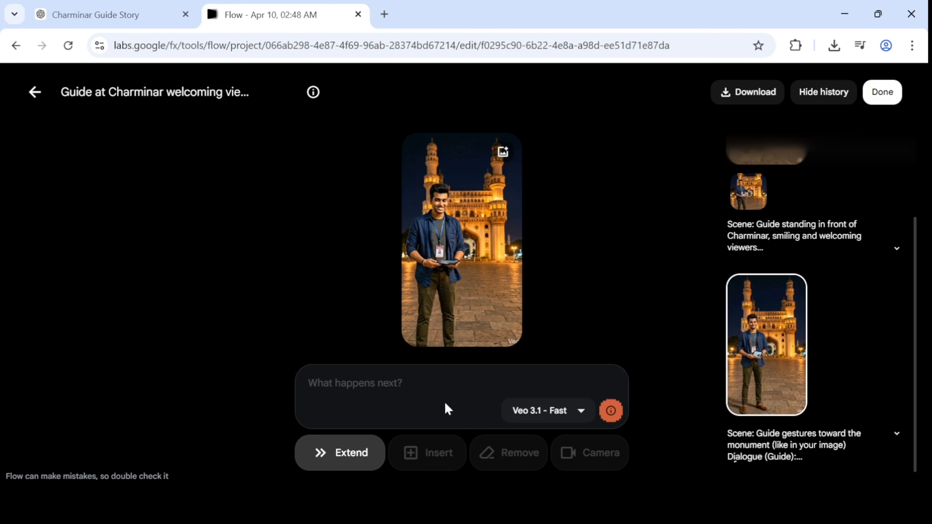
{"action": "left_click", "coordinate": [567, 412]}
{"action": "left_click", "coordinate": [564, 326]}
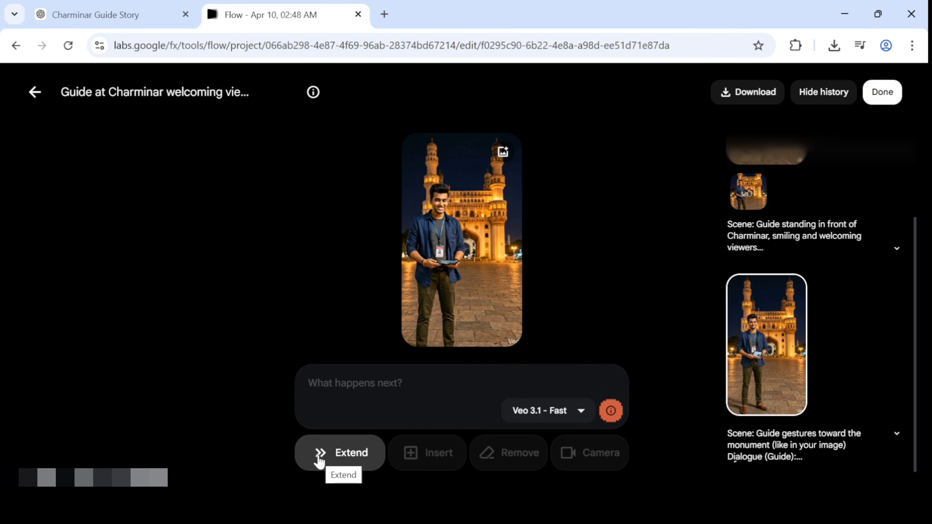
Switch to the ChatGPT script and look through the remaining scenes from Scene 3 to Scene 8
{"action": "left_click", "coordinate": [117, 12]}
{"action": "scroll", "coordinate": [437, 355], "scroll_direction": "down", "scroll_amount": 3}
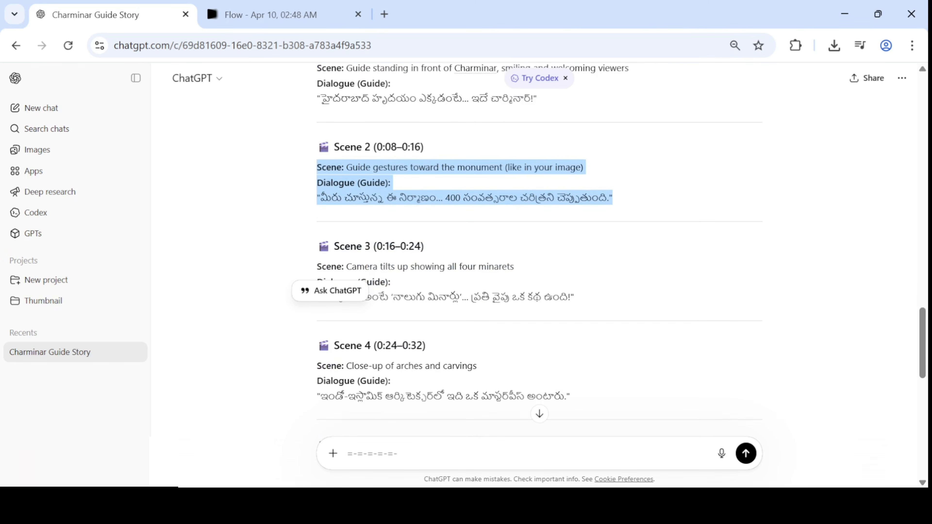
{"action": "left_click", "coordinate": [650, 247]}
{"action": "left_click_drag", "start_coordinate": [311, 265], "coordinate": [586, 304]}
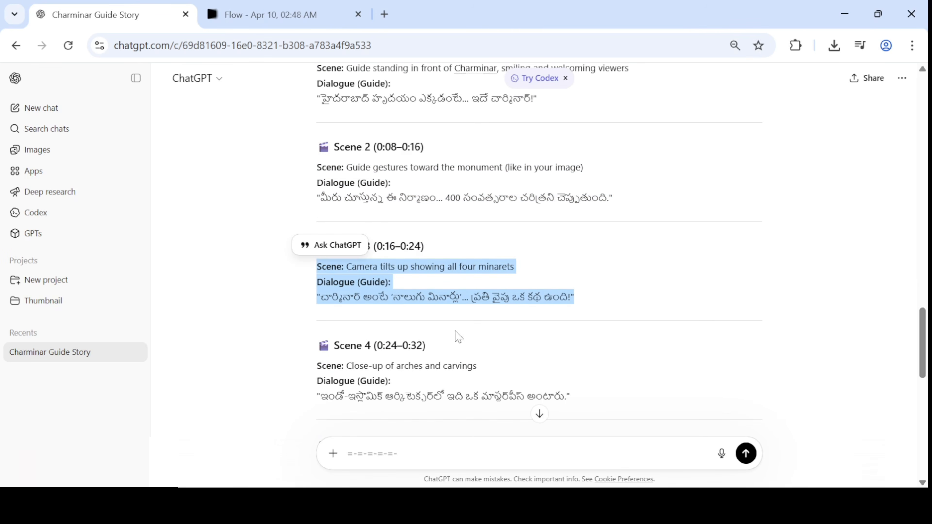
{"action": "left_click_drag", "start_coordinate": [315, 374], "coordinate": [574, 406]}
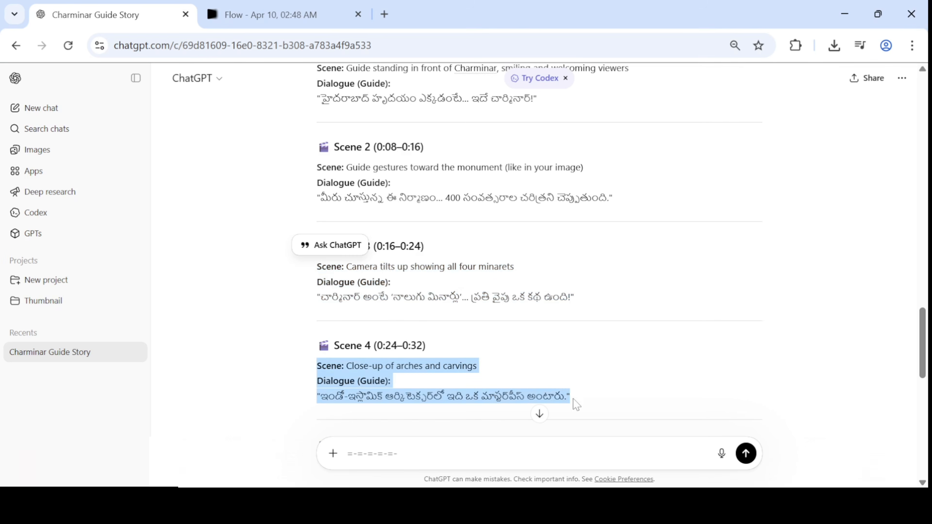
{"action": "scroll", "coordinate": [547, 360], "scroll_direction": "down", "scroll_amount": 4}
{"action": "scroll", "coordinate": [440, 349], "scroll_direction": "down", "scroll_amount": 2}
{"action": "scroll", "coordinate": [440, 349], "scroll_direction": "up", "scroll_amount": 2}
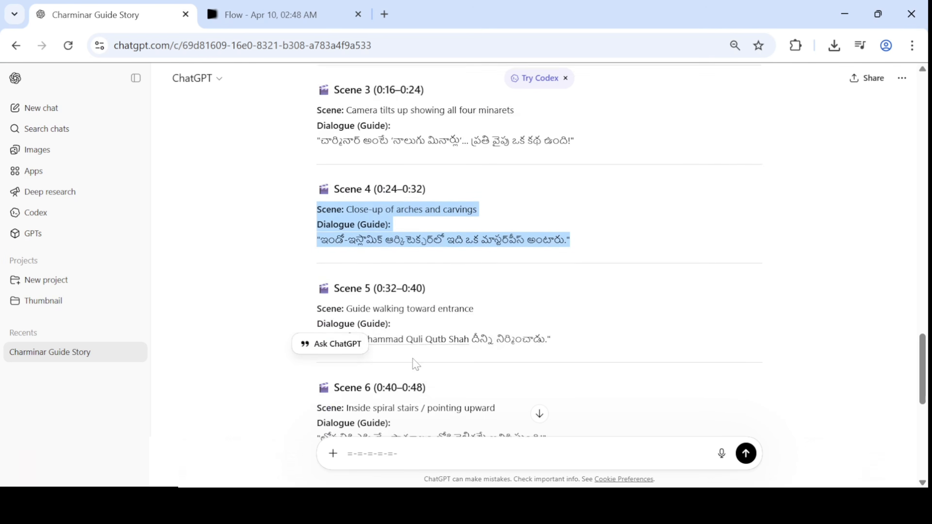
{"action": "scroll", "coordinate": [444, 353], "scroll_direction": "down", "scroll_amount": 4}
{"action": "scroll", "coordinate": [447, 355], "scroll_direction": "down", "scroll_amount": 6}
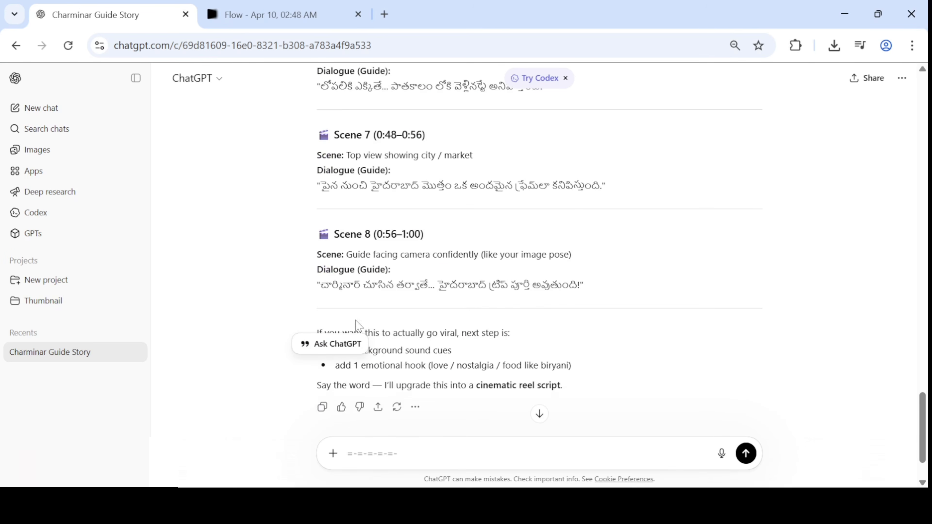
Copy Scene 8's description and Telugu dialogue and paste them into Flow as the next extension prompt
{"action": "left_click_drag", "start_coordinate": [316, 254], "coordinate": [609, 295]}
{"action": "key", "text": "ctrl+c"}
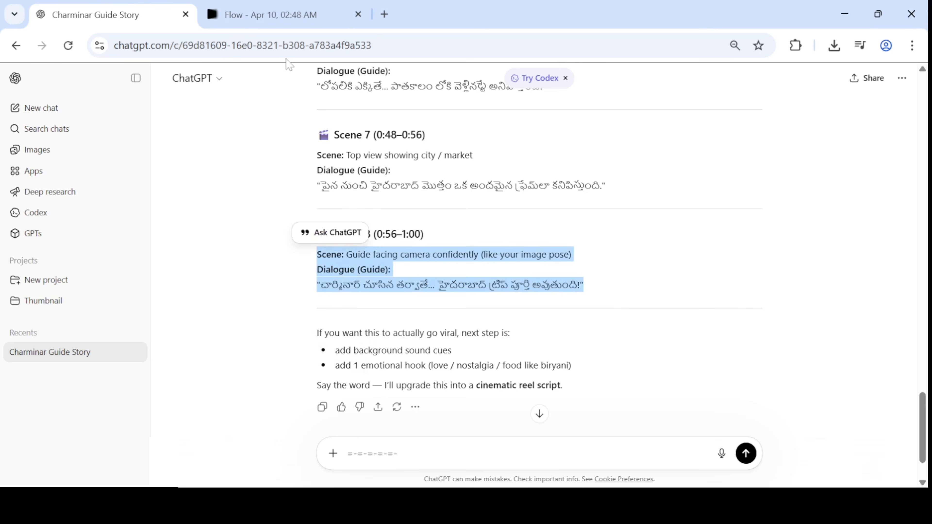
{"action": "left_click", "coordinate": [272, 15]}
{"action": "key", "text": "ctrl+v"}
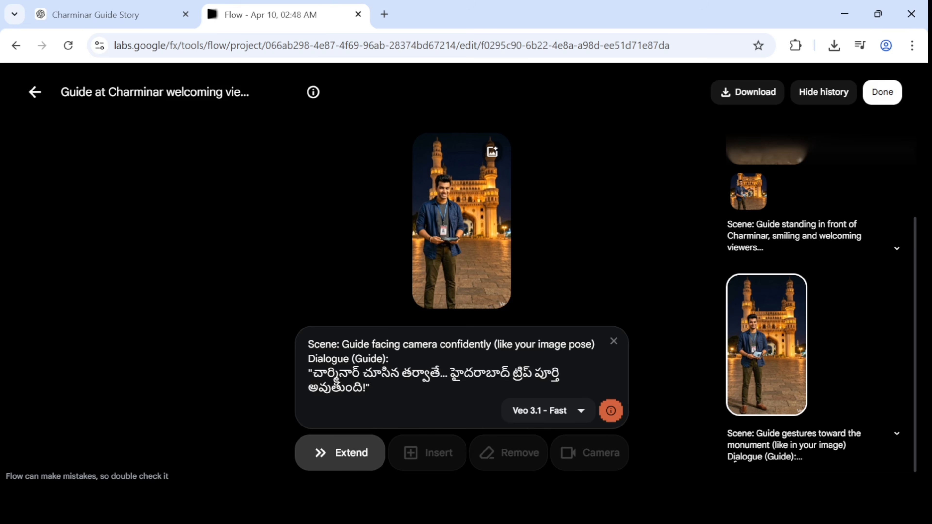
Download the full extended video at 720p Original Size, and leave the clip editor and project for Flow's main page
{"action": "mouse_move", "coordinate": [465, 210]}
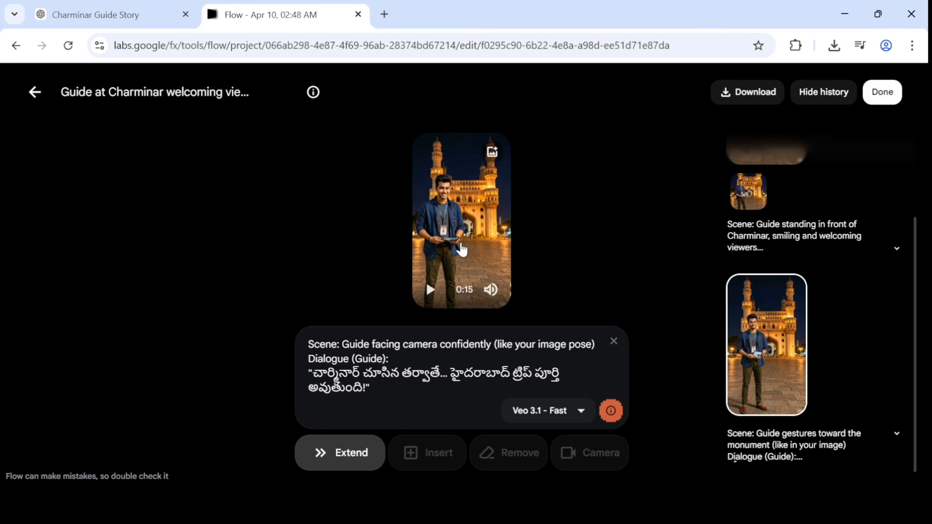
{"action": "left_click", "coordinate": [746, 99]}
{"action": "mouse_move", "coordinate": [743, 126]}
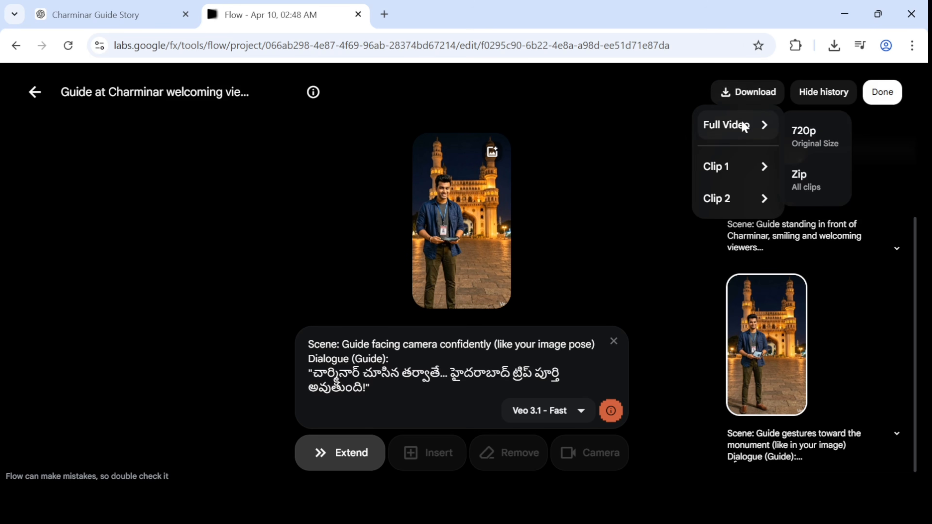
{"action": "mouse_move", "coordinate": [747, 208]}
{"action": "left_click", "coordinate": [820, 137]}
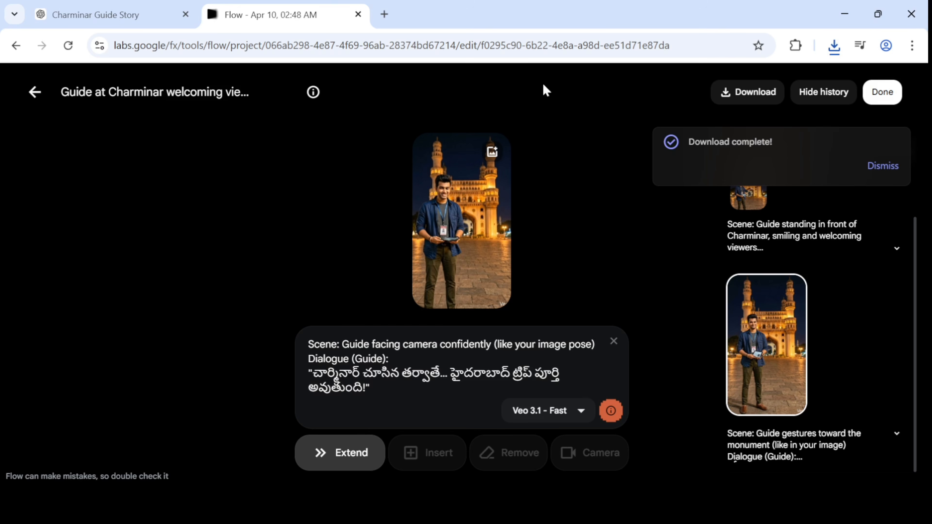
{"action": "left_click", "coordinate": [38, 94]}
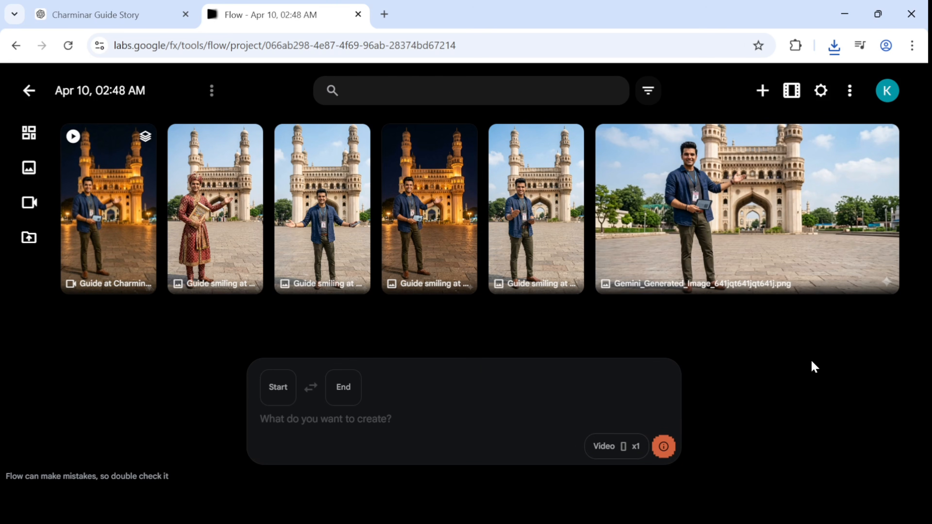
{"action": "left_click", "coordinate": [34, 96]}
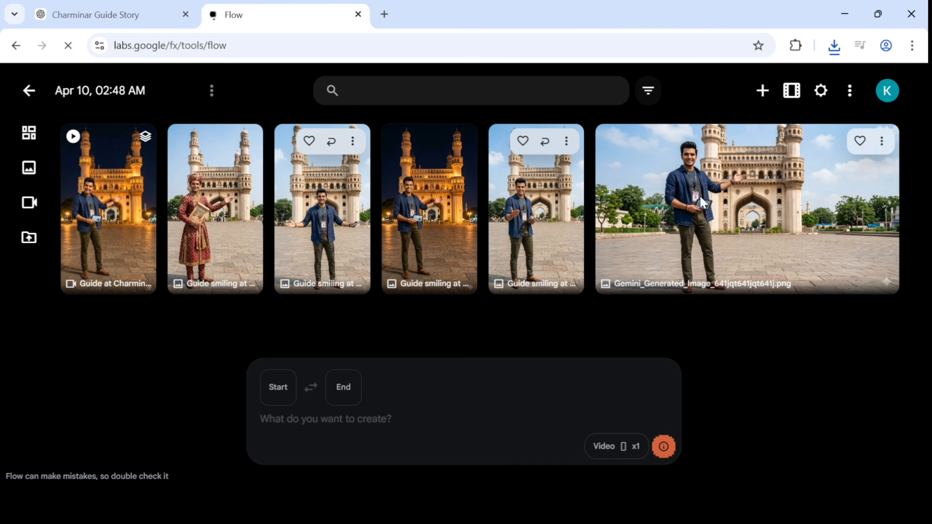